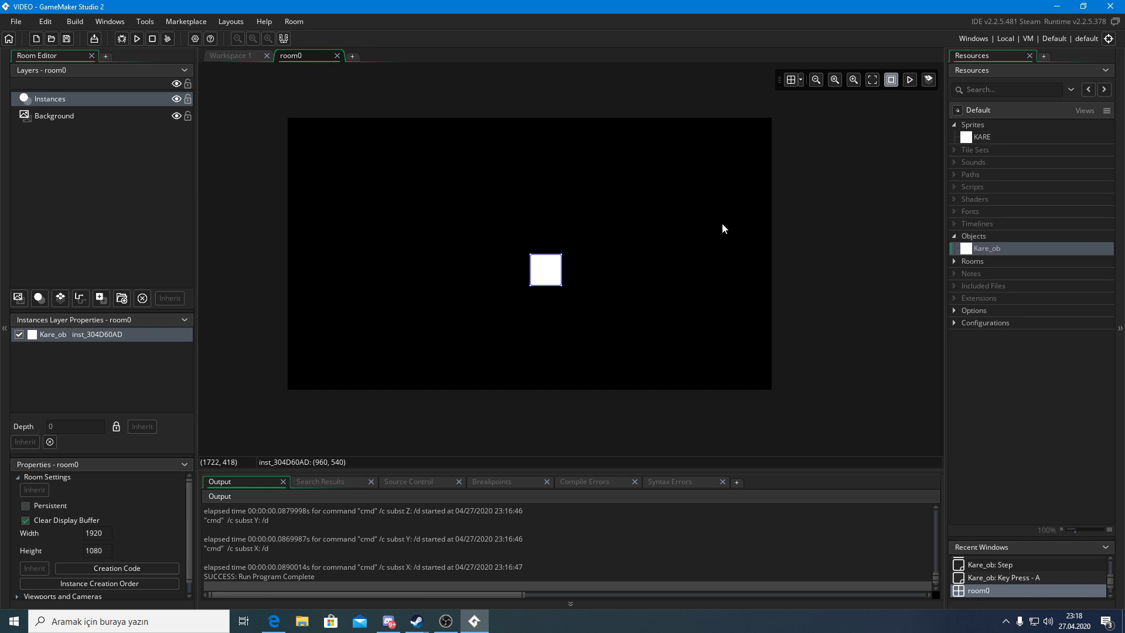
Set the build target's output to YYC, keeping the Windows platform
click(722, 228)
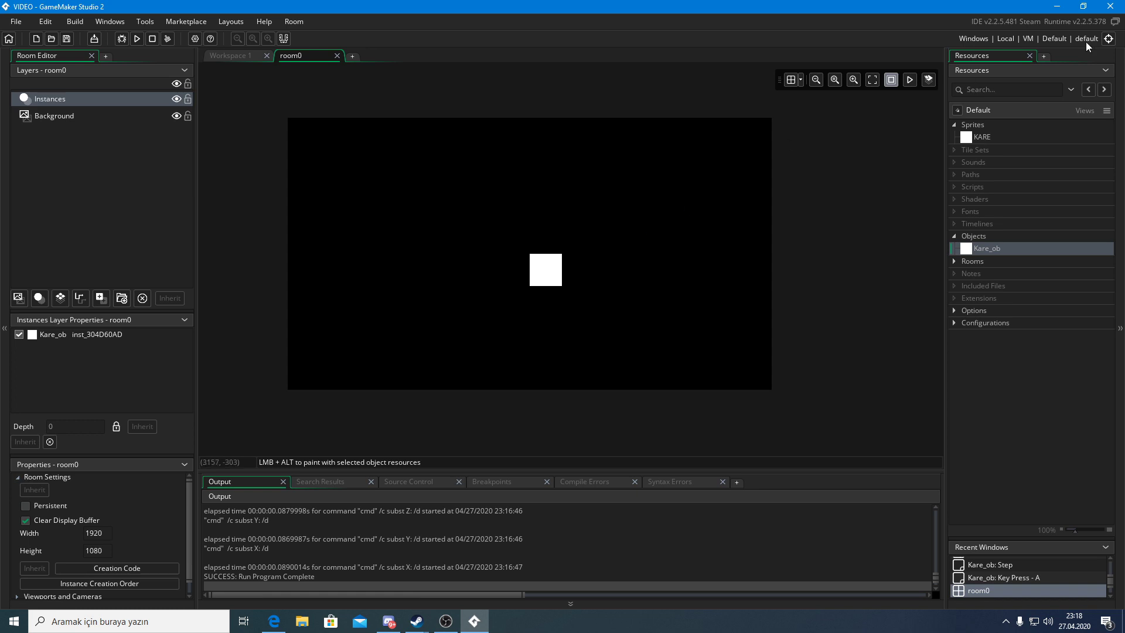
click(1109, 39)
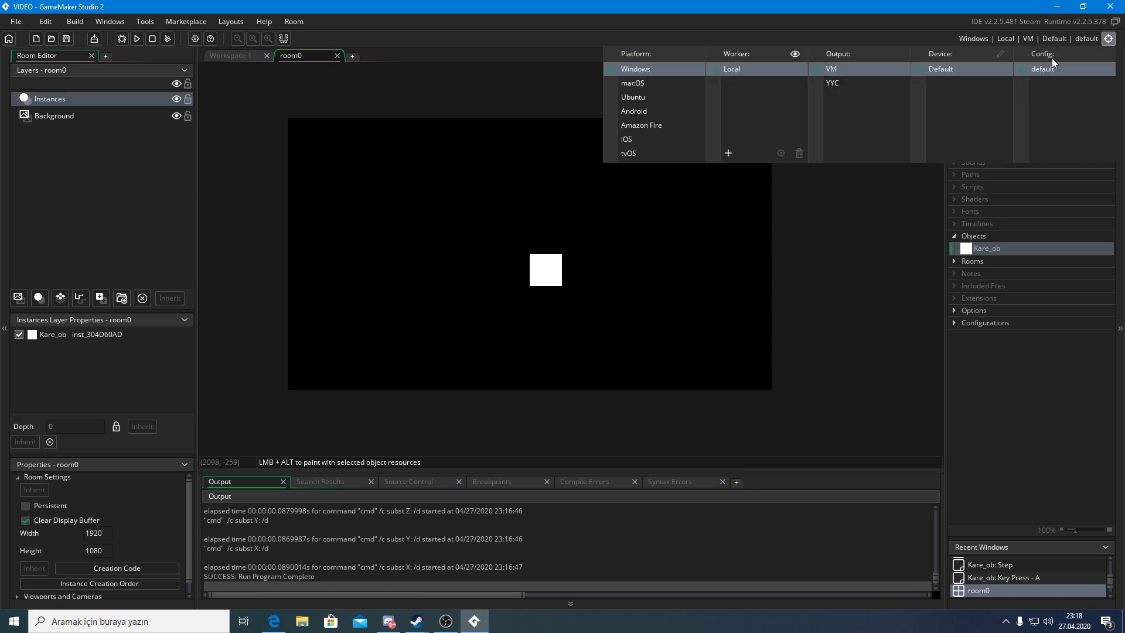
click(851, 83)
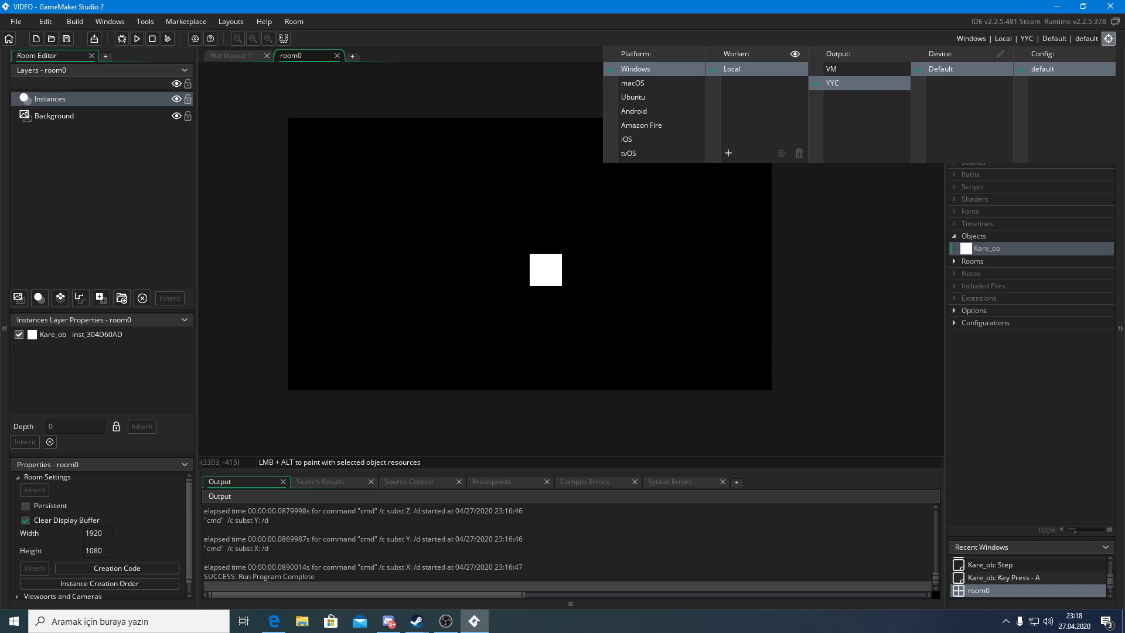
click(1109, 42)
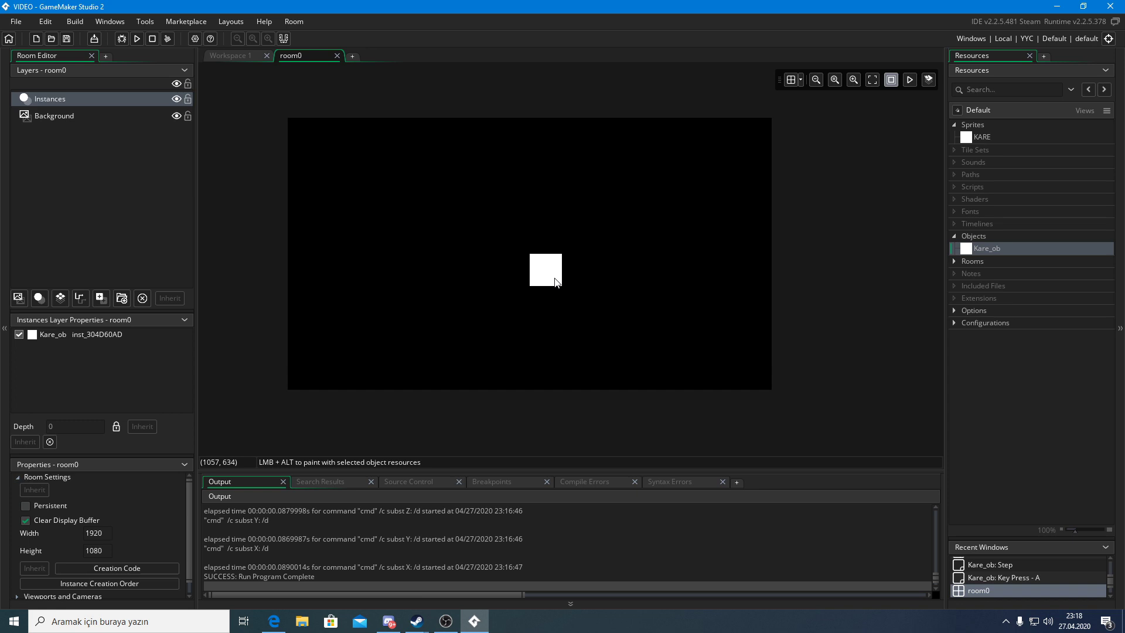
middle_drag(611, 249, 629, 239)
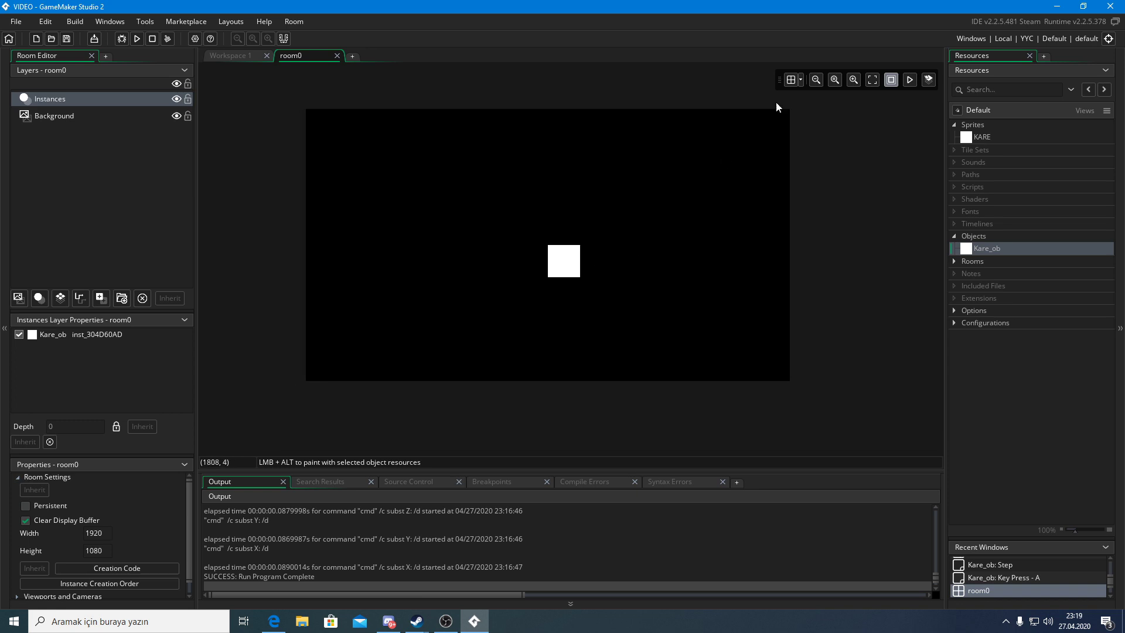
click(853, 82)
click(853, 79)
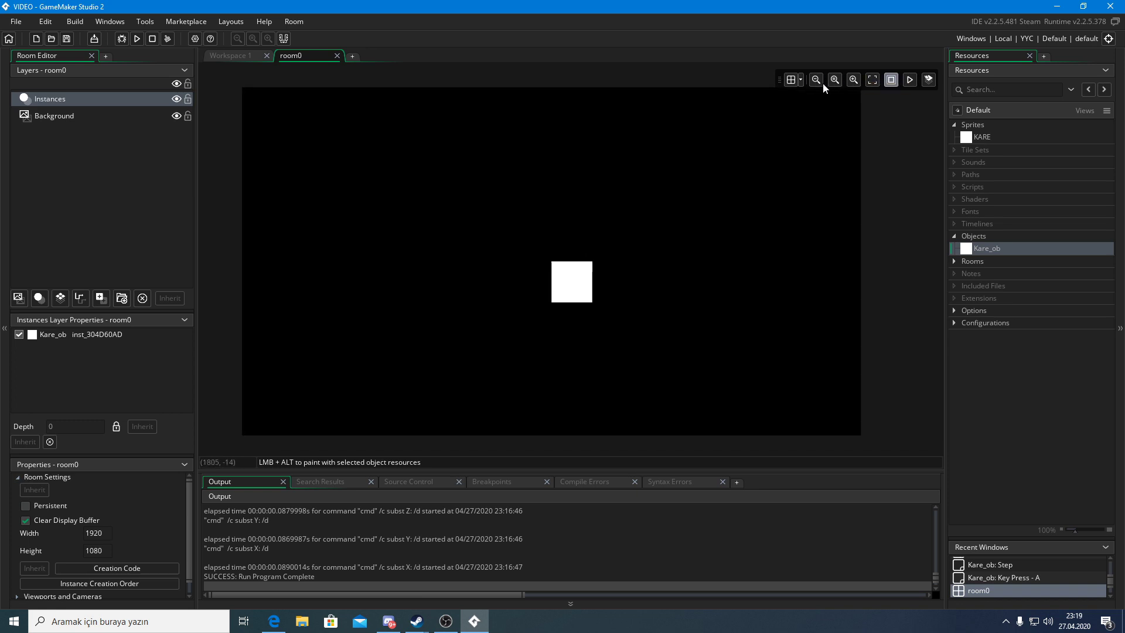
click(821, 82)
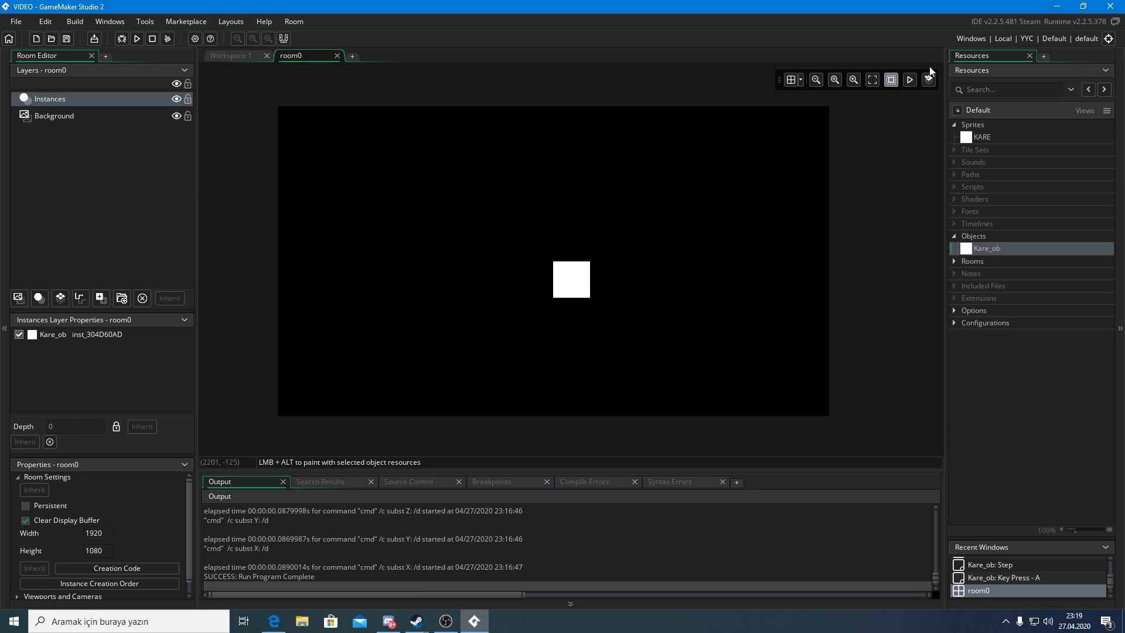
click(1109, 38)
click(1109, 38)
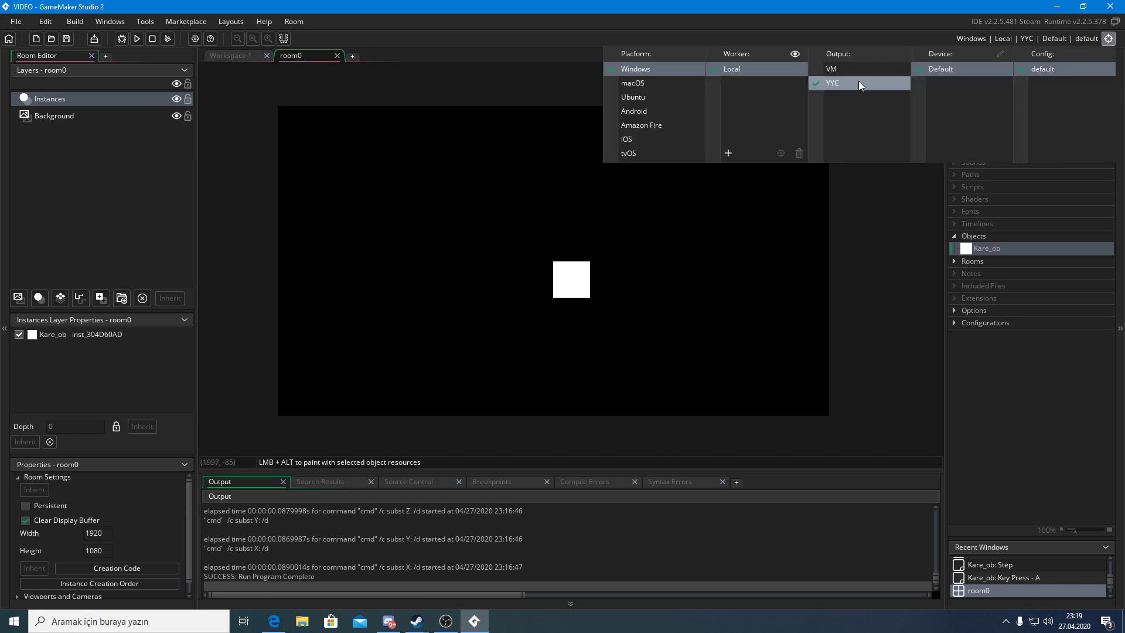
click(1109, 38)
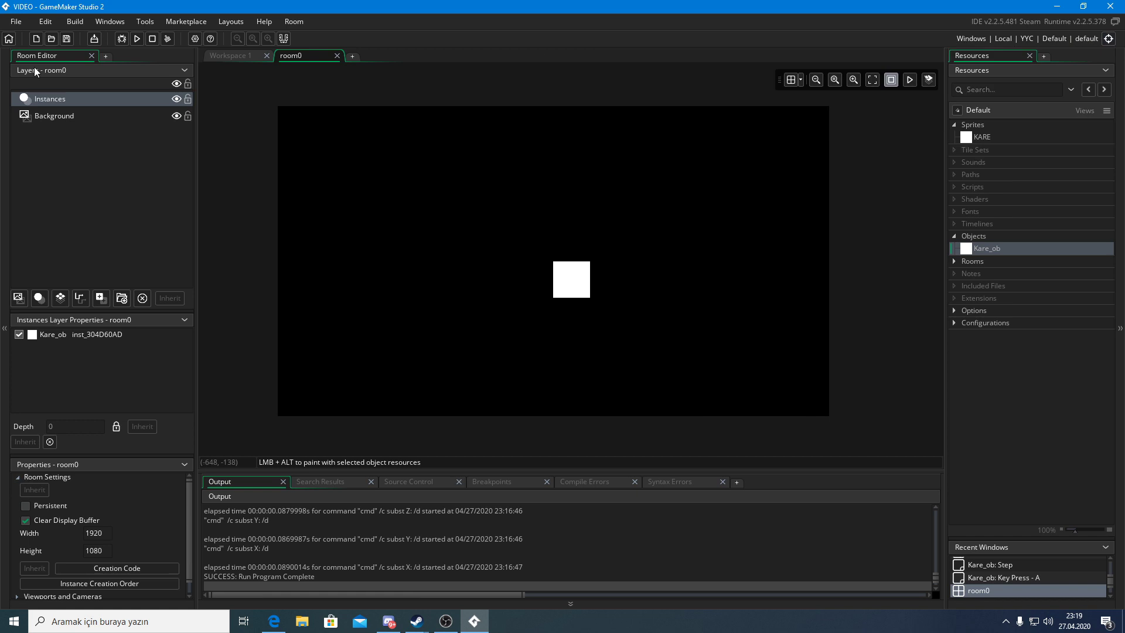
Inspect the Visual Studio location path in the Windows platform preferences and close the preferences without changes
click(16, 21)
click(31, 138)
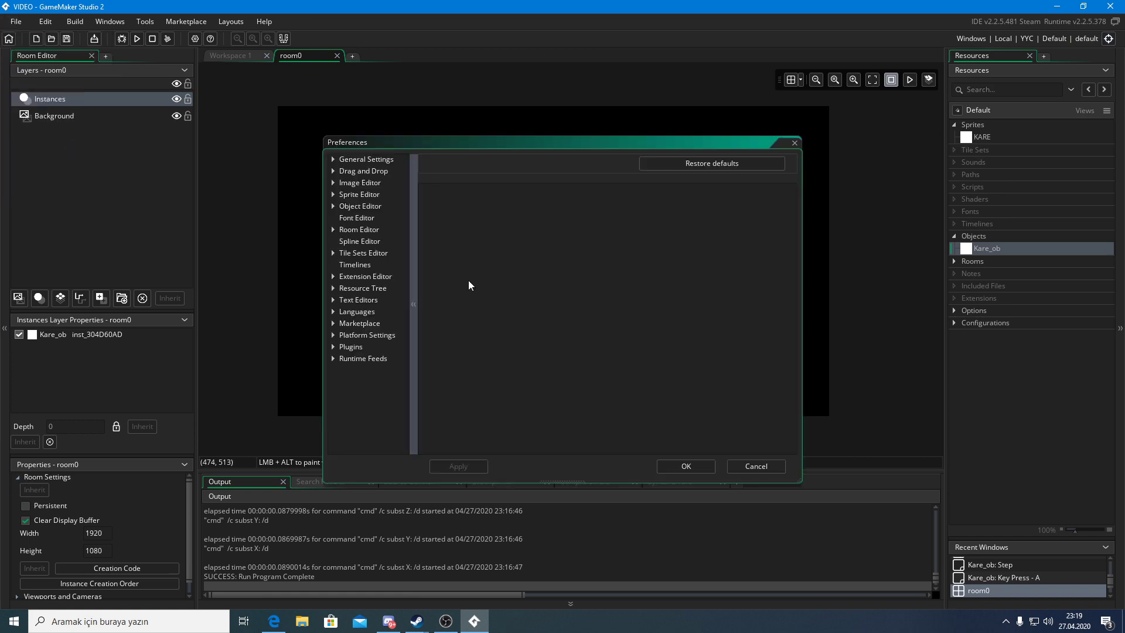
click(333, 335)
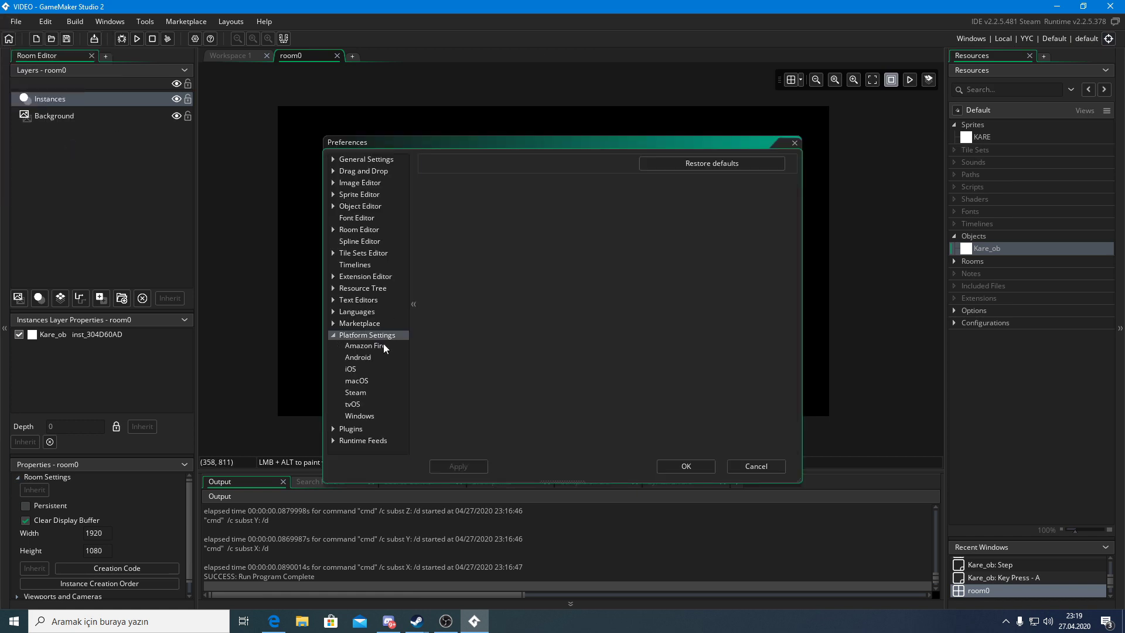
click(360, 416)
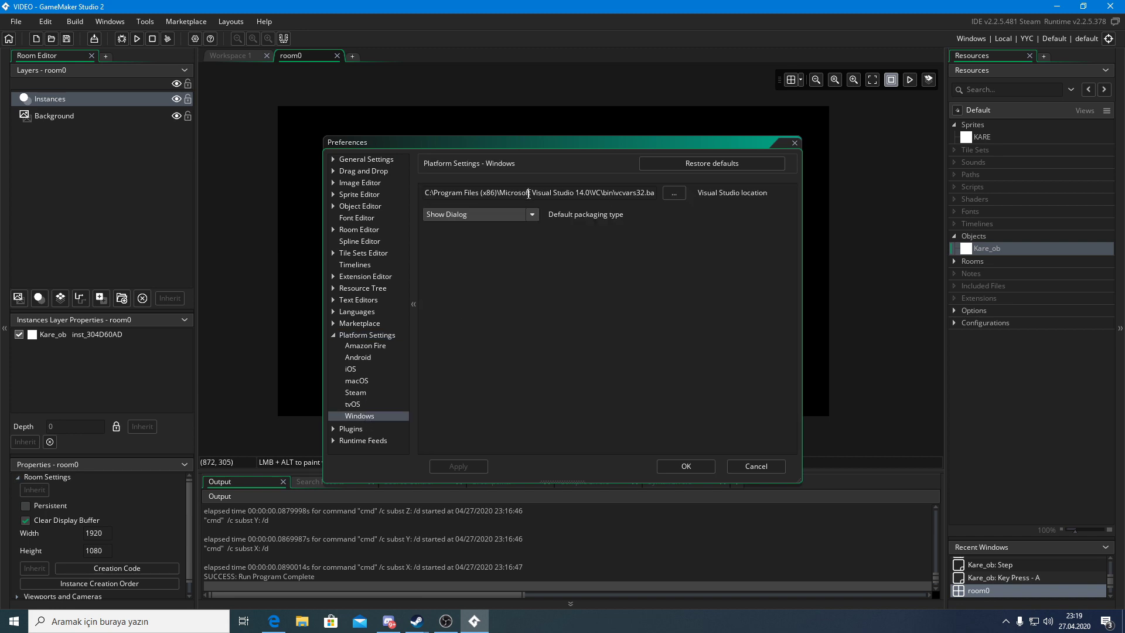
drag(529, 194, 659, 194)
click(597, 196)
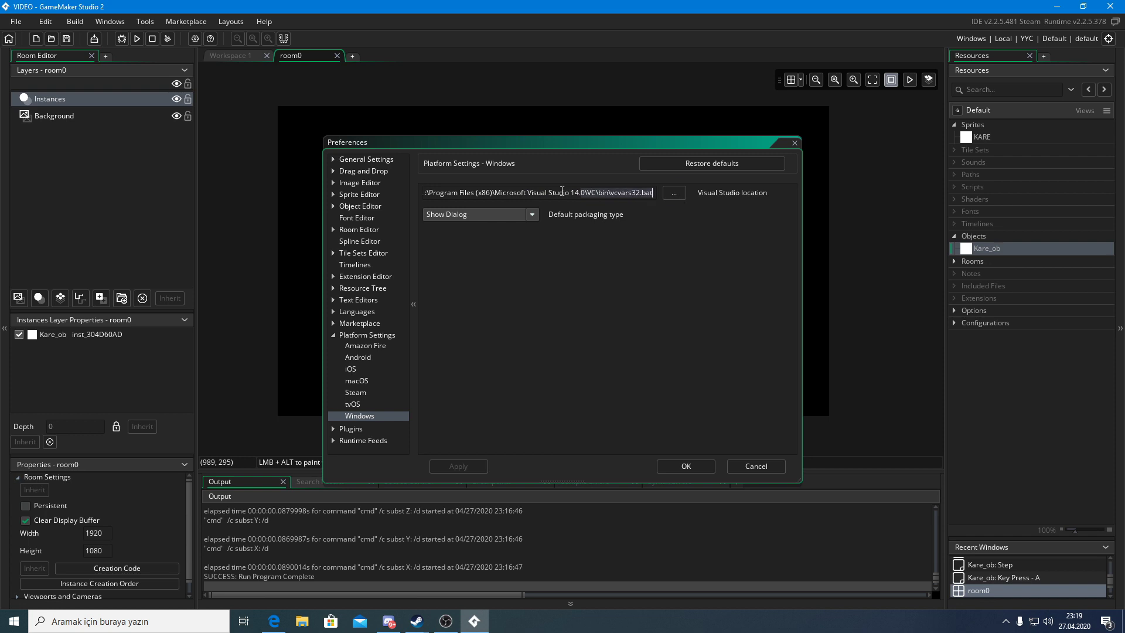
drag(580, 194, 663, 192)
click(794, 144)
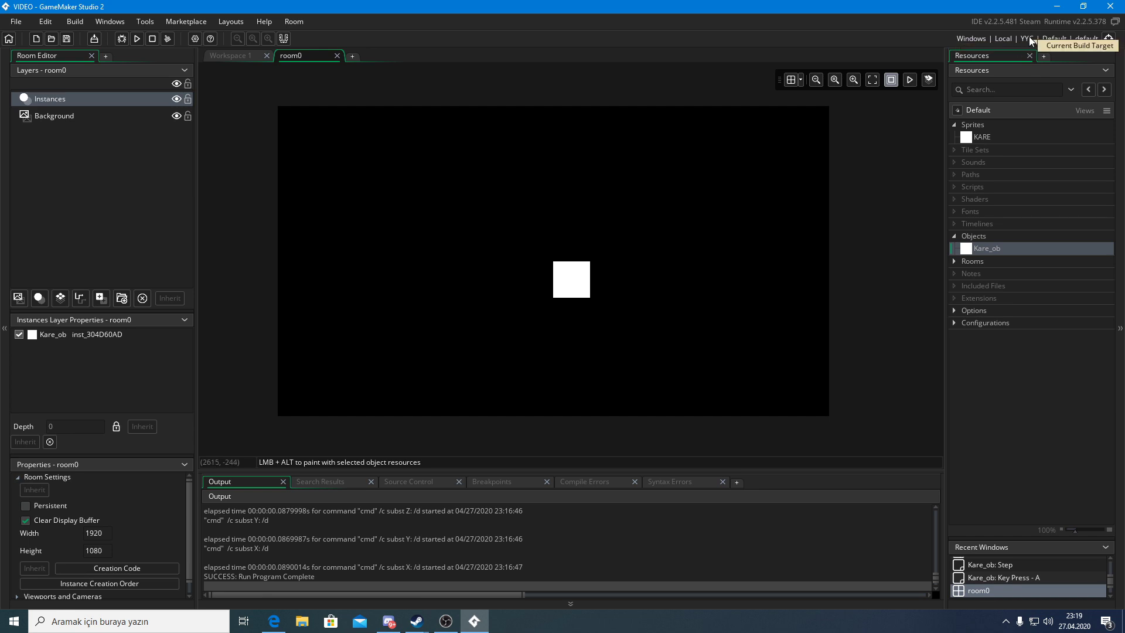
Open the project's game options for Windows and review the general product information and save location options
double_click(954, 251)
click(954, 310)
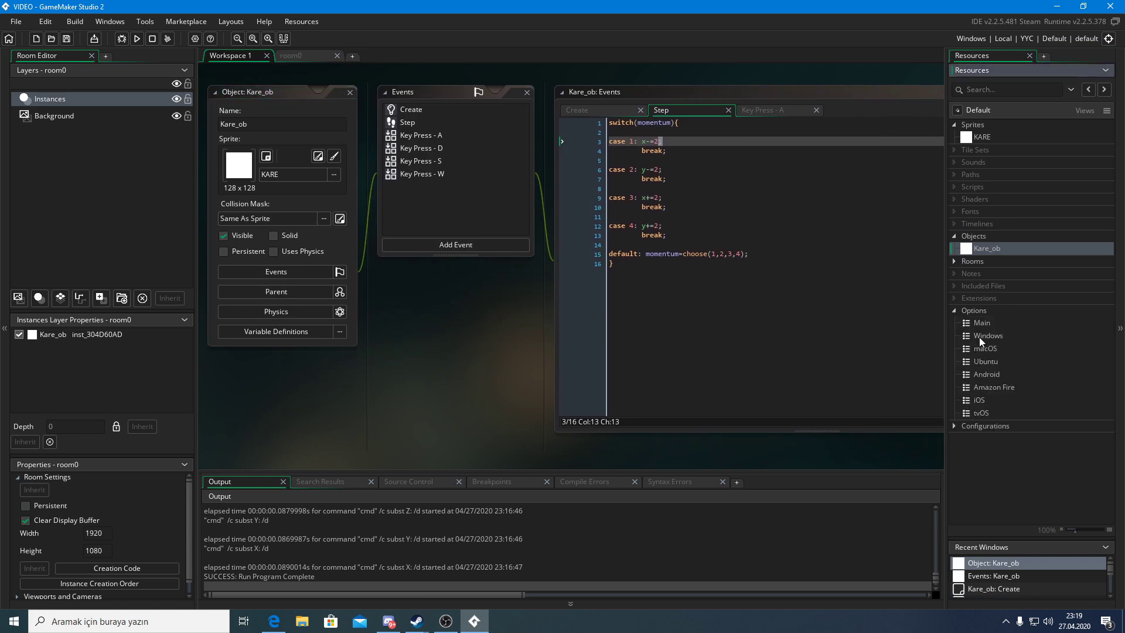
double_click(983, 324)
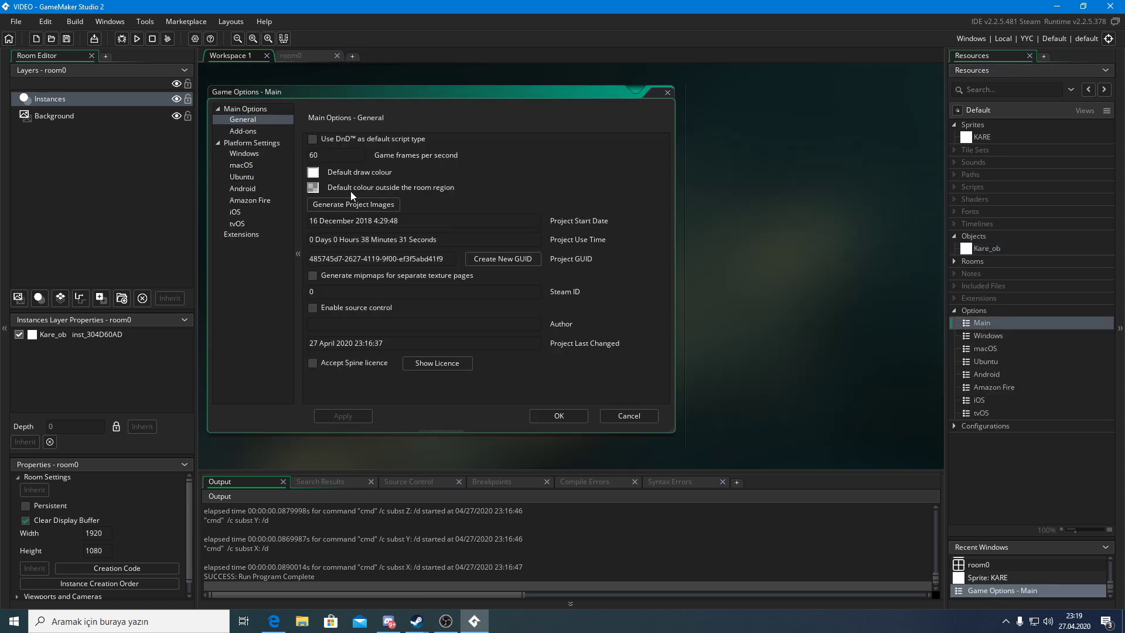
click(241, 155)
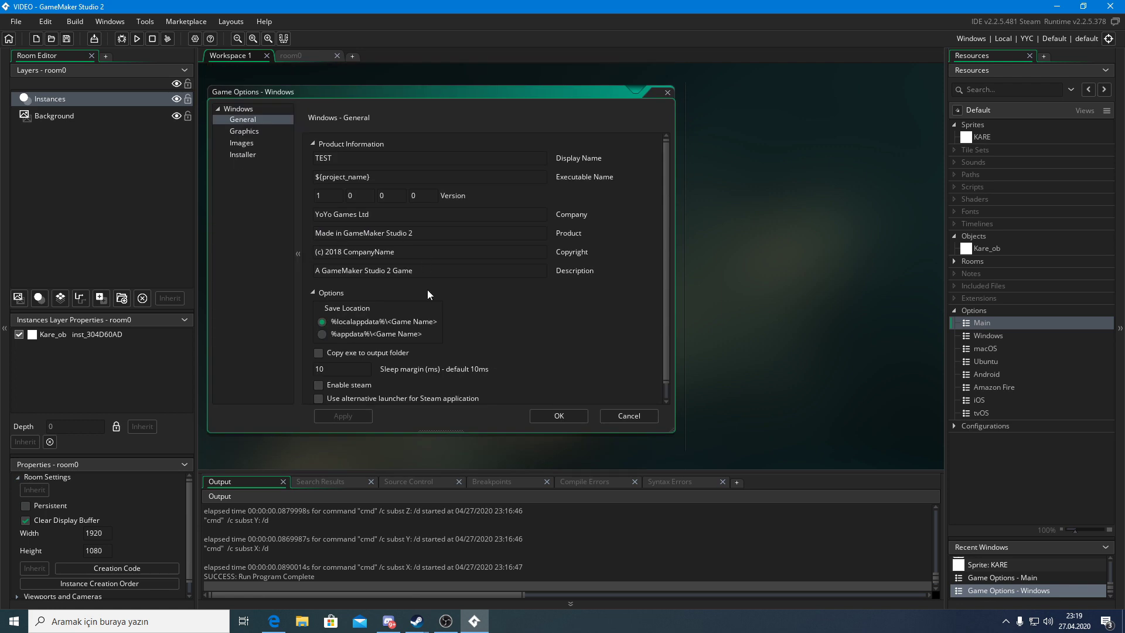
scroll(406, 319, down, 1)
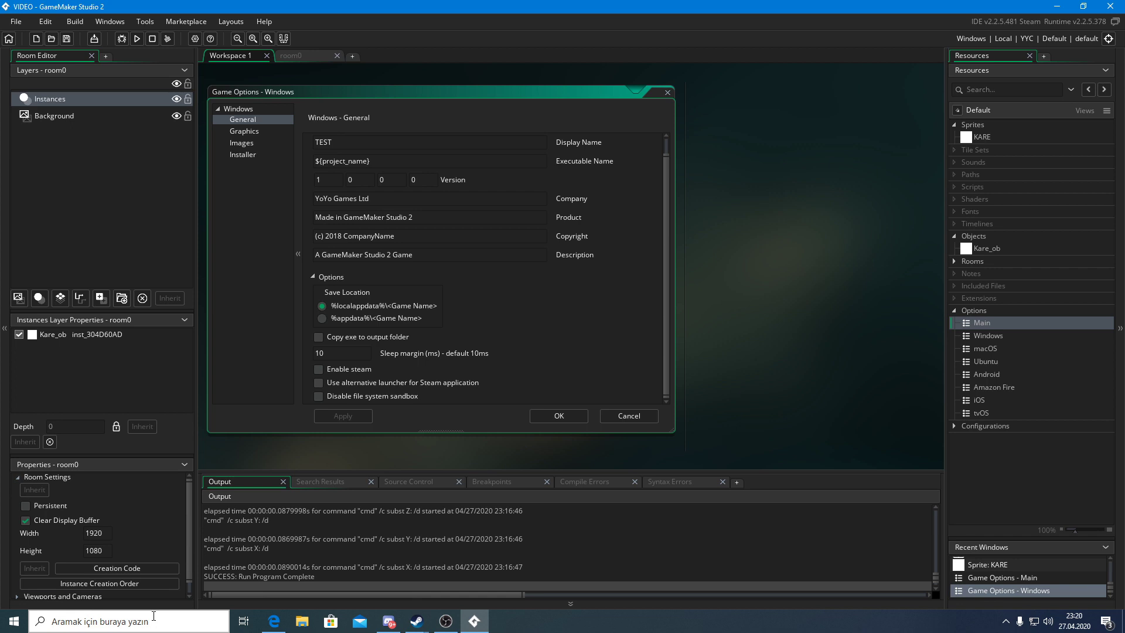
Open the %appdata% folder in File Explorer beside the game options and look through its Roaming contents
click(170, 625)
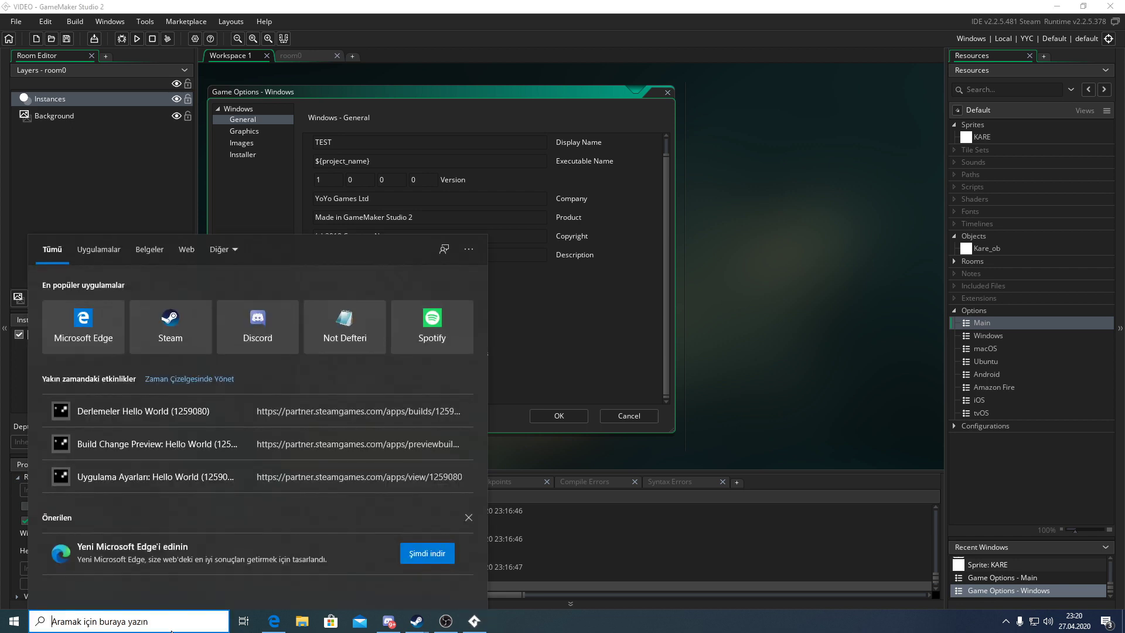
text(%appdata%)
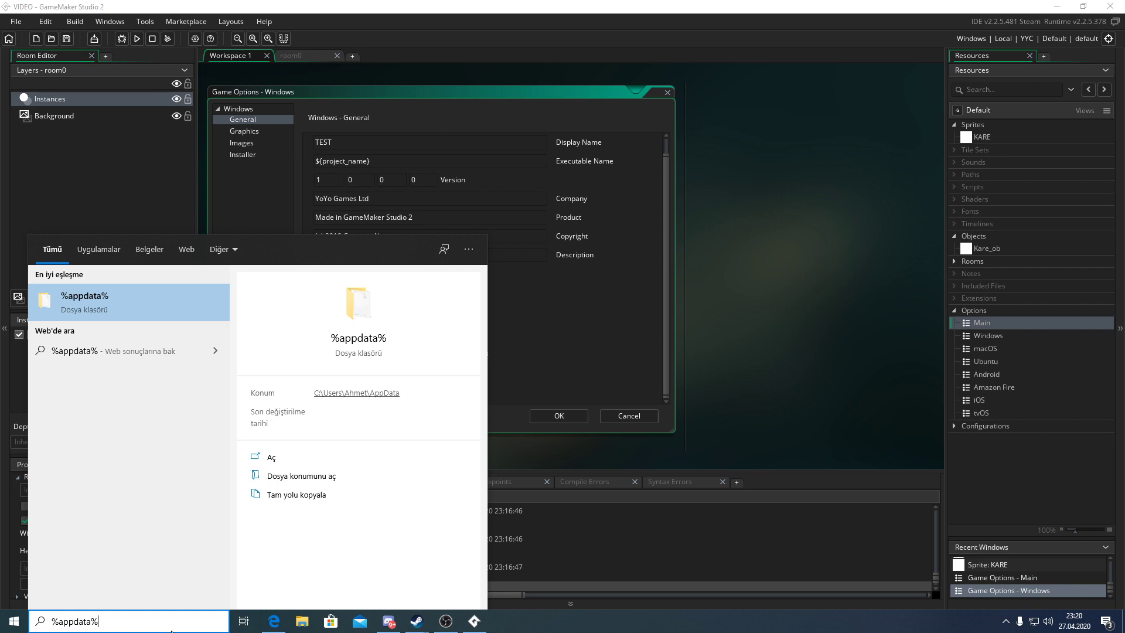
click(136, 297)
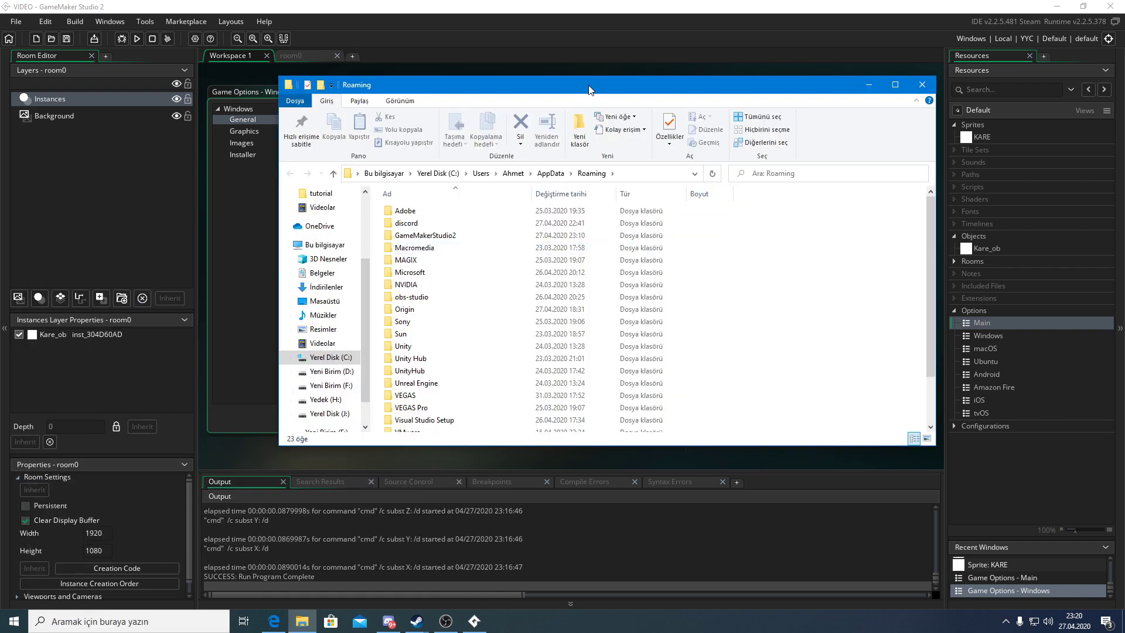
drag(589, 89, 858, 81)
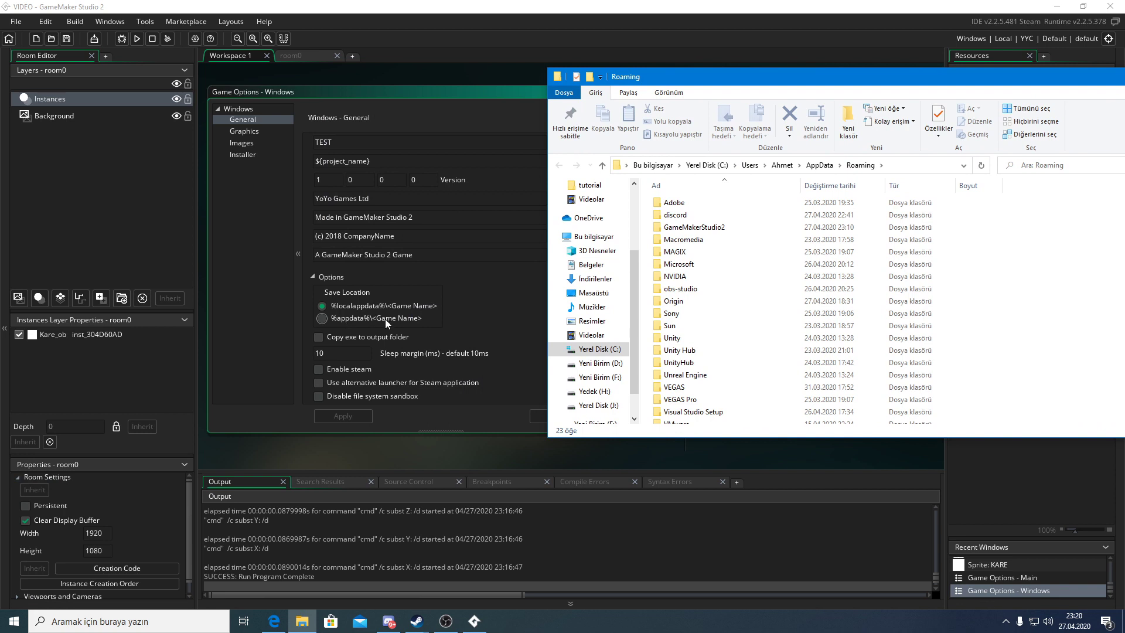
scroll(695, 332, down, 2)
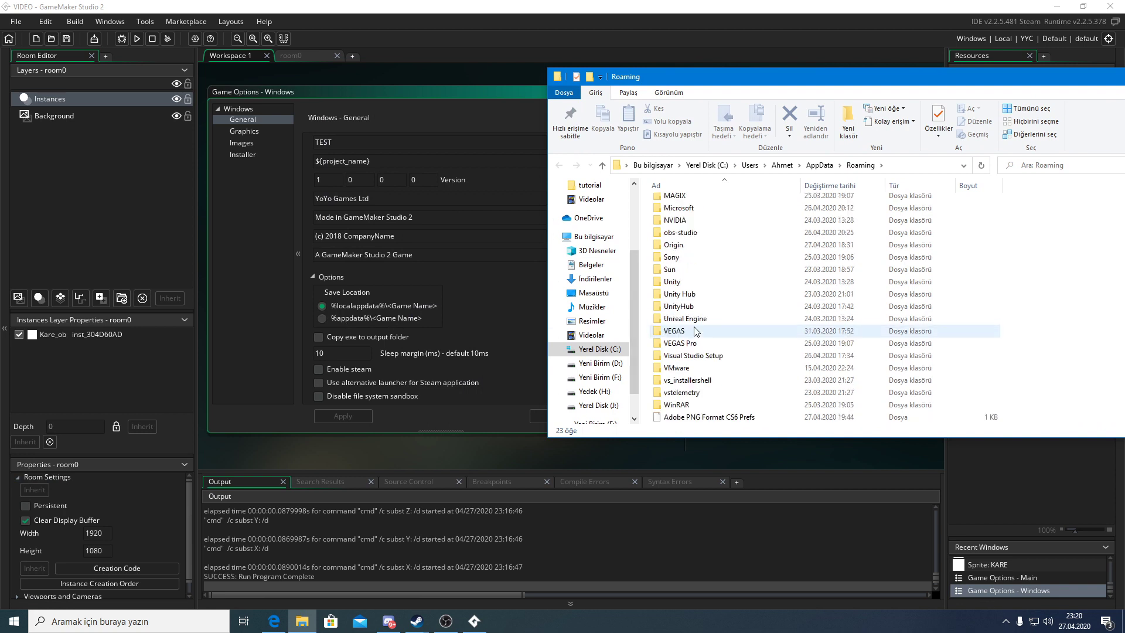
scroll(696, 331, up, 2)
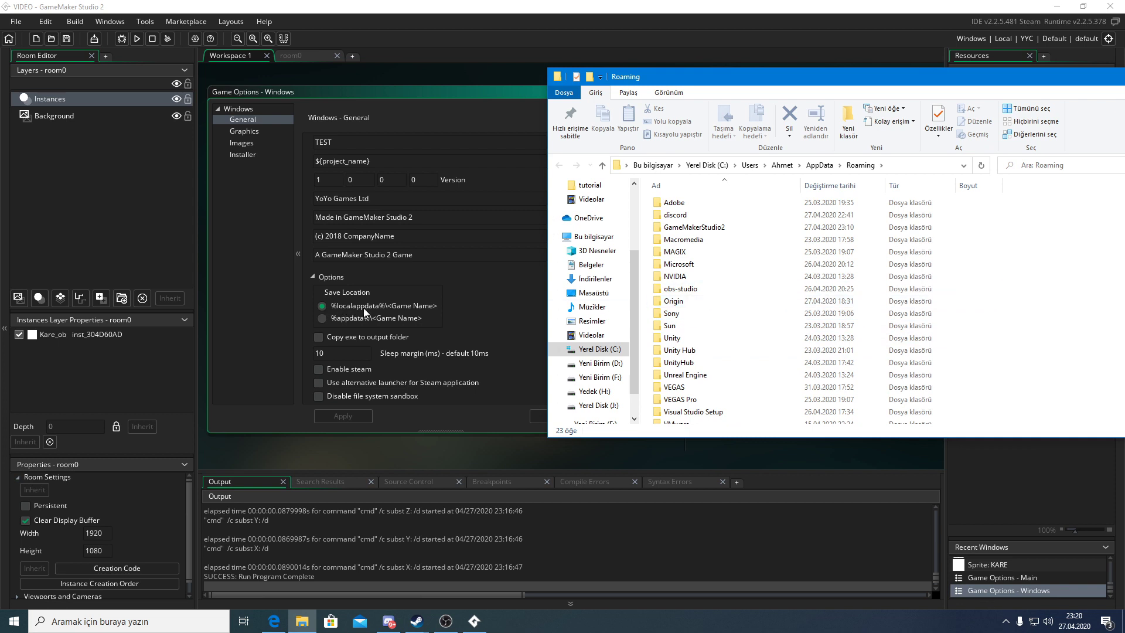
Browse the AppData Local folder used by the %localappdata% save location, and return to the Windows game options
click(820, 165)
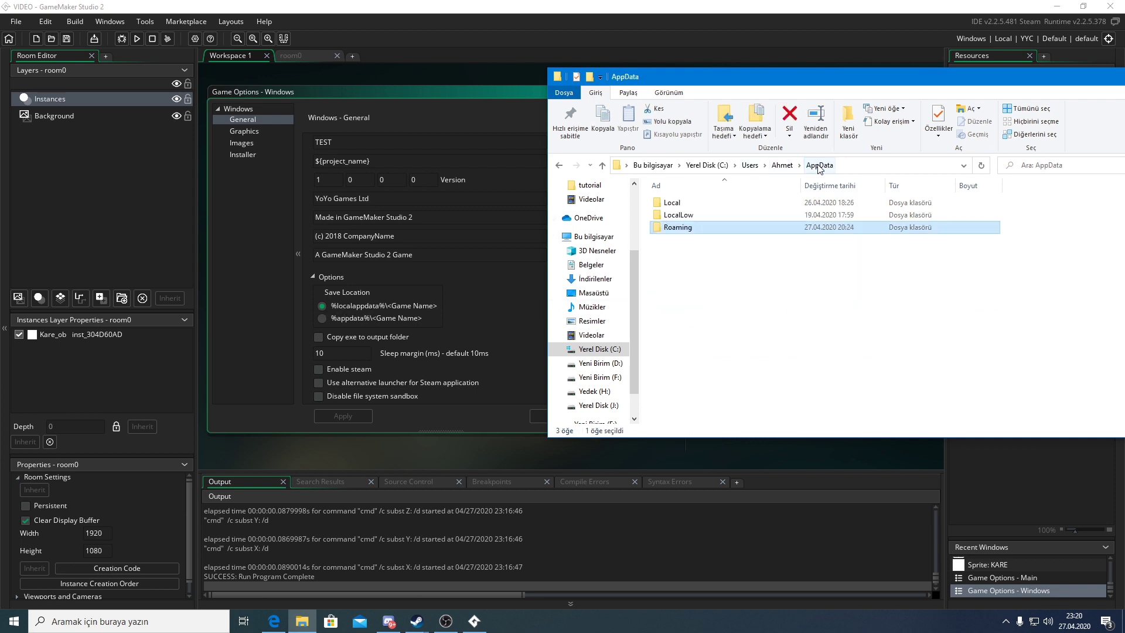
double_click(682, 204)
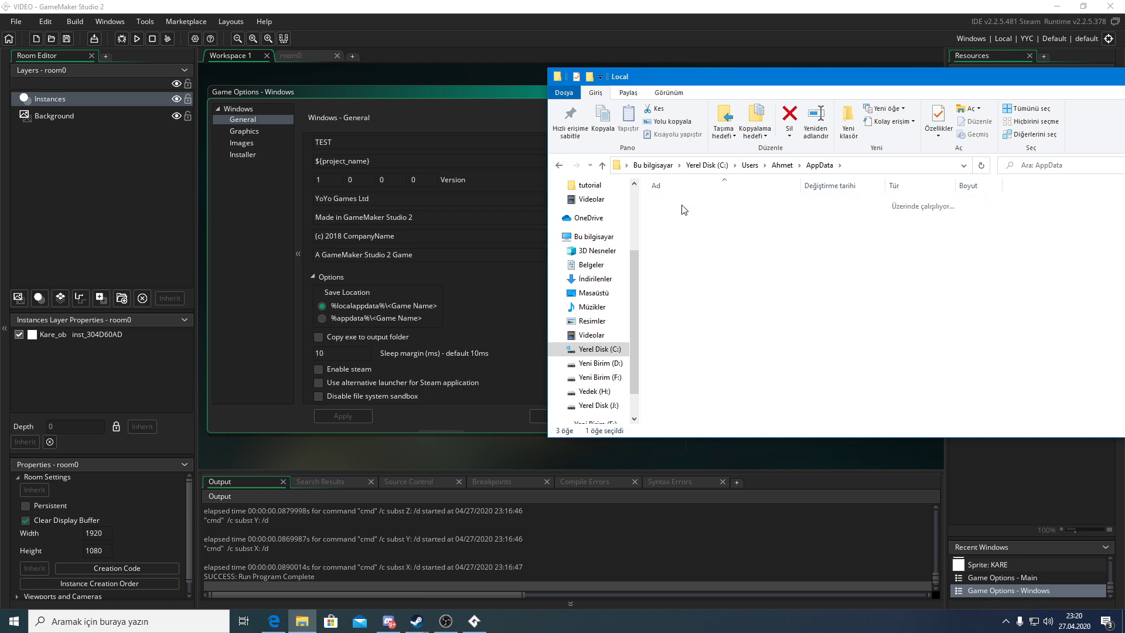
scroll(705, 280, down, 1)
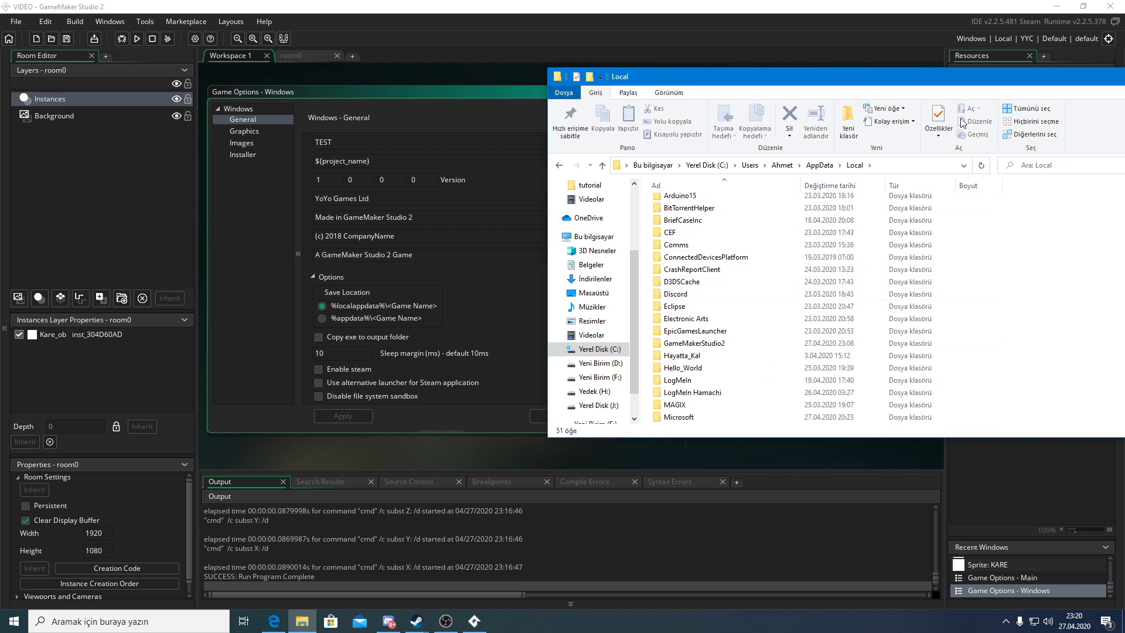
drag(992, 80, 672, 79)
click(876, 77)
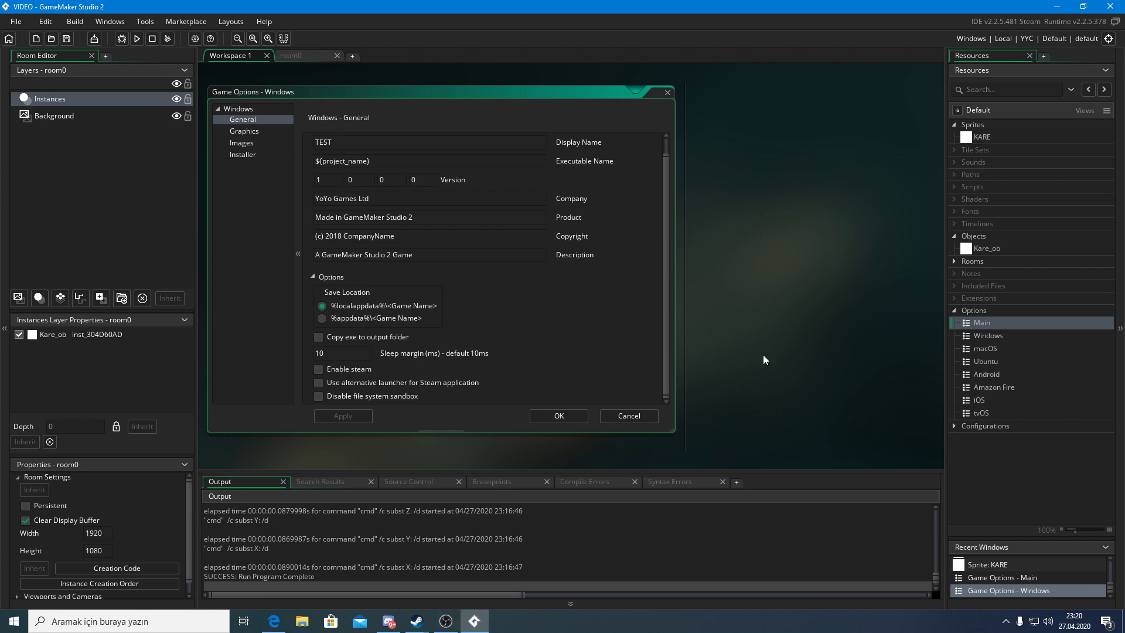
Examine the Windows graphics options and the available texture page sizes
middle_drag(722, 147, 737, 150)
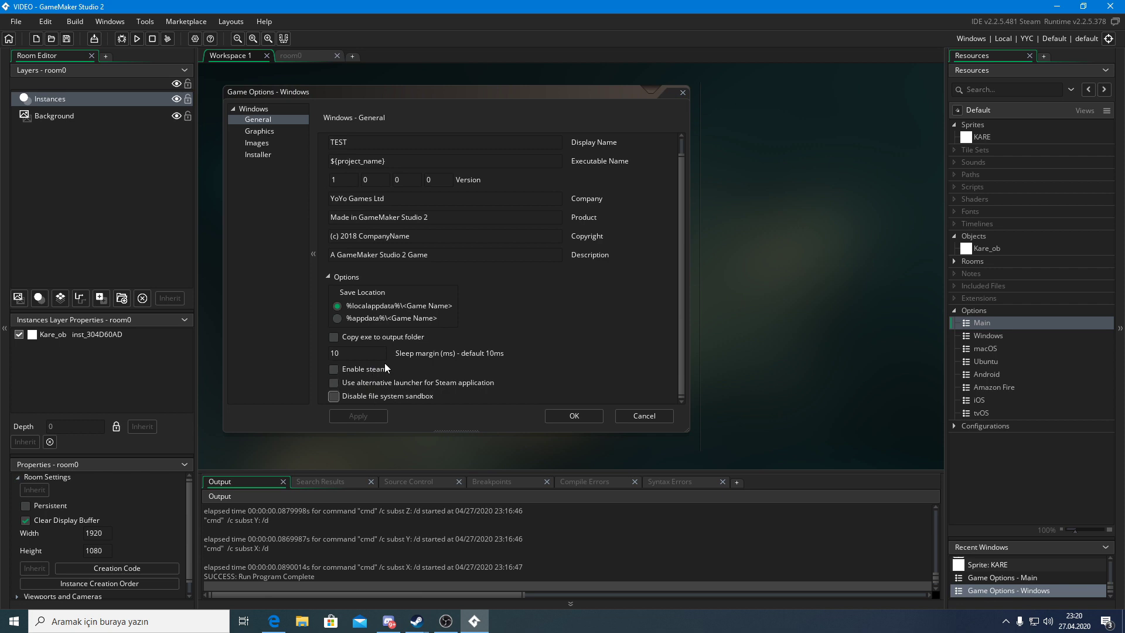
click(273, 133)
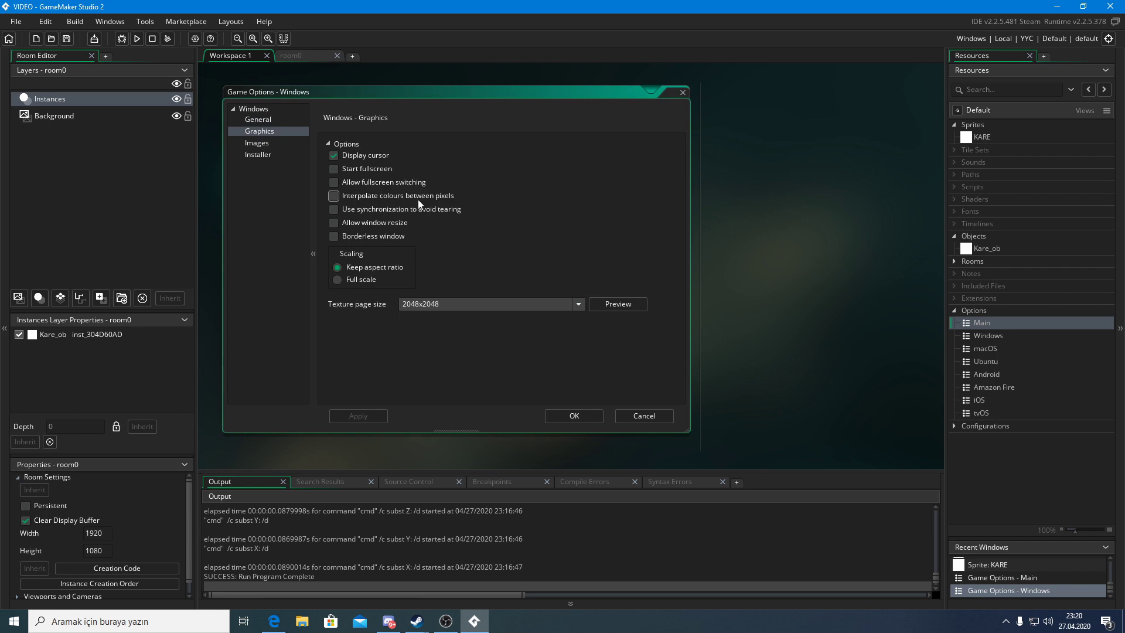
click(445, 304)
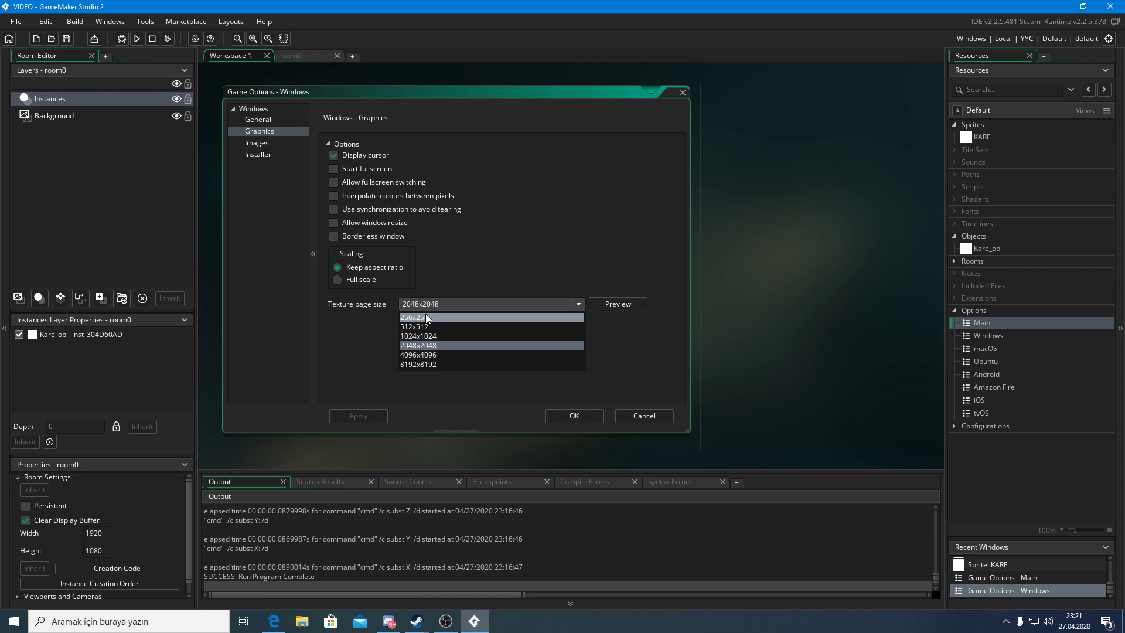
Check the size and texture settings of the KARE sprite against the texture page sizes offered in the Windows graphics options
click(993, 139)
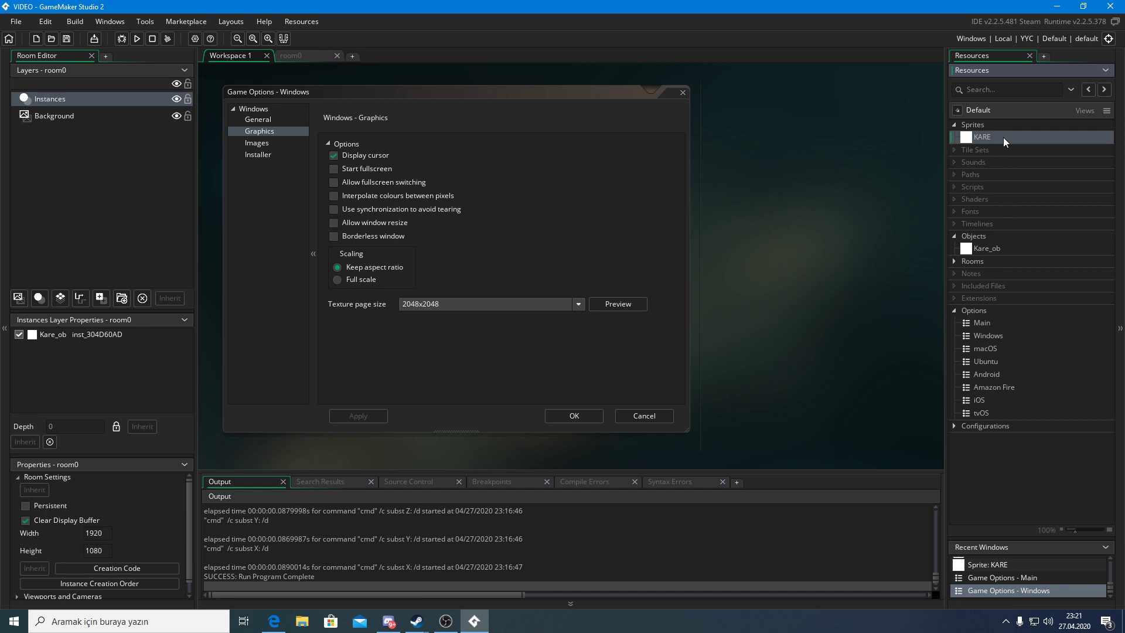
double_click(1004, 137)
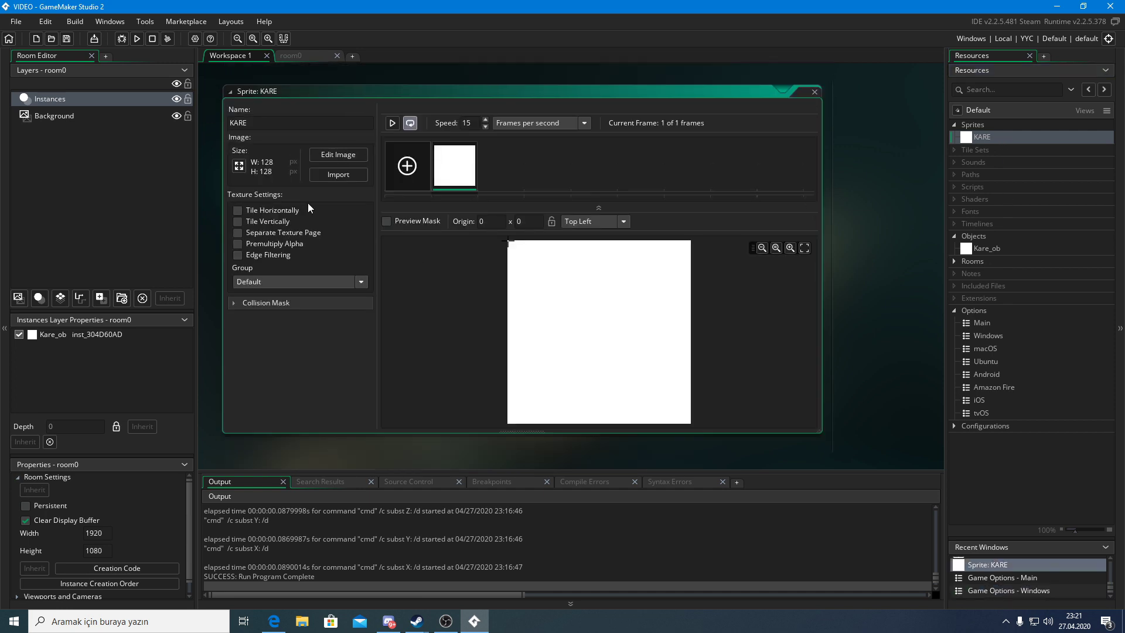
scroll(293, 337, down, 10)
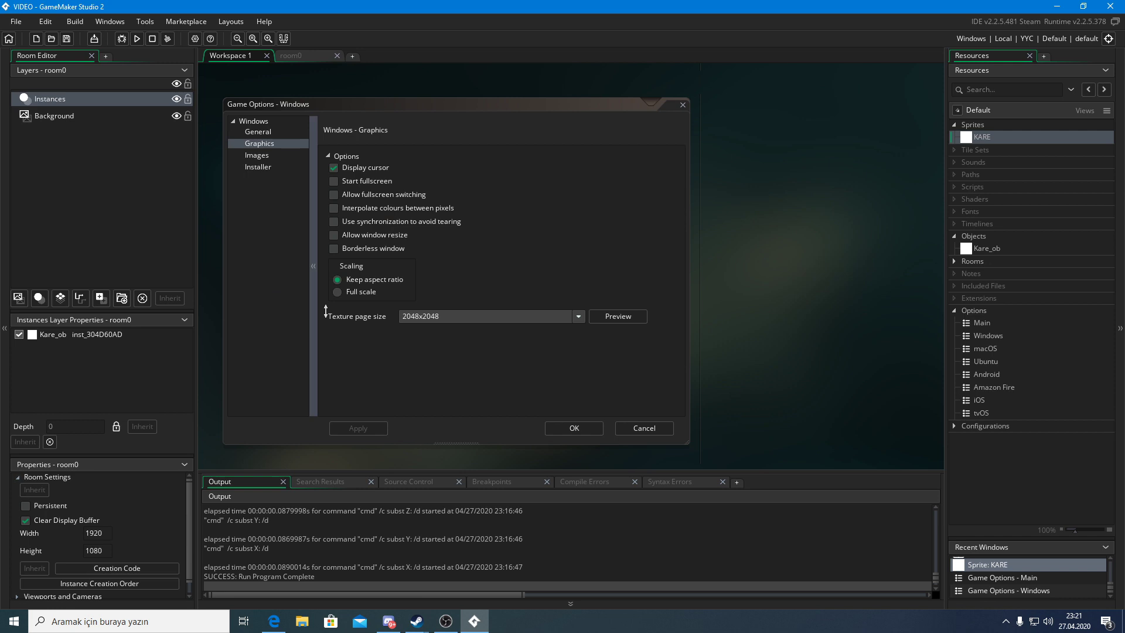
click(578, 317)
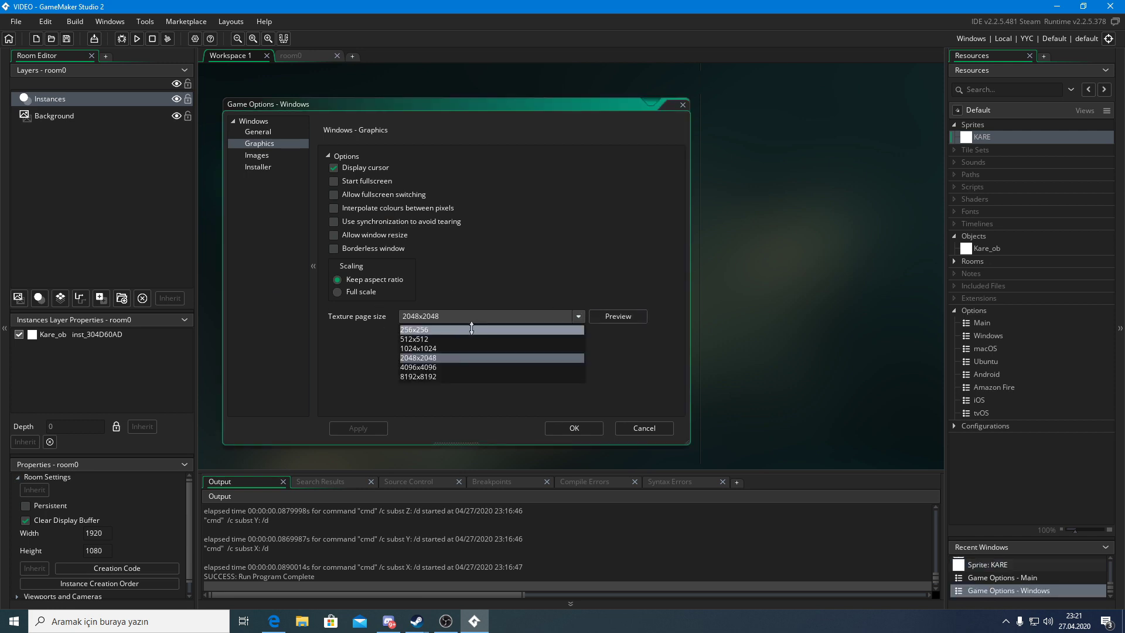
double_click(990, 134)
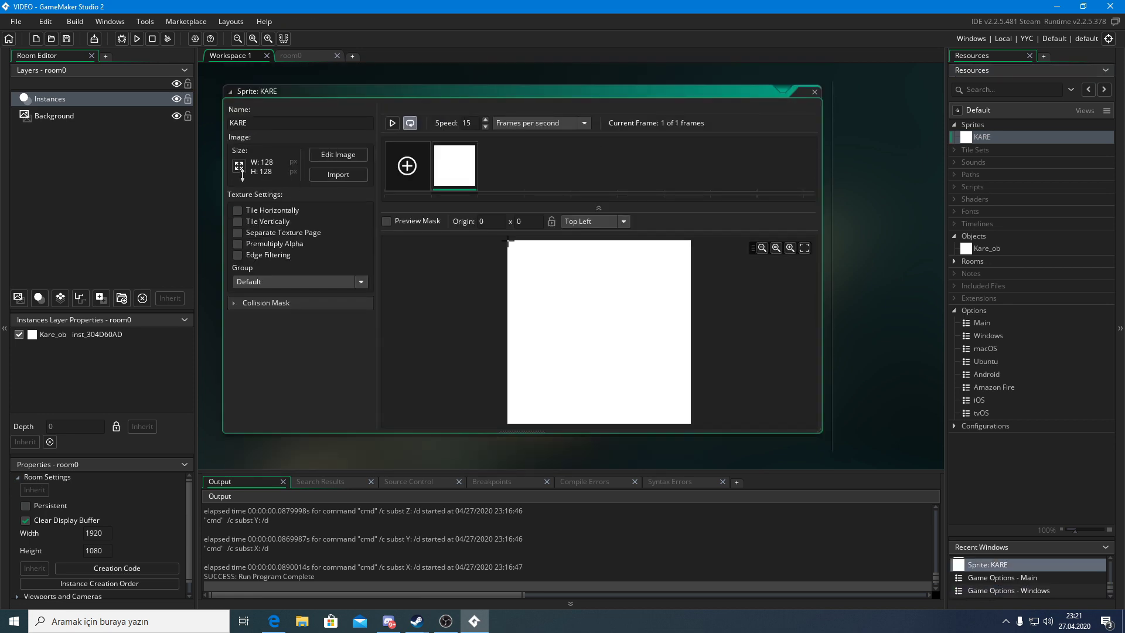
scroll(280, 274, down, 10)
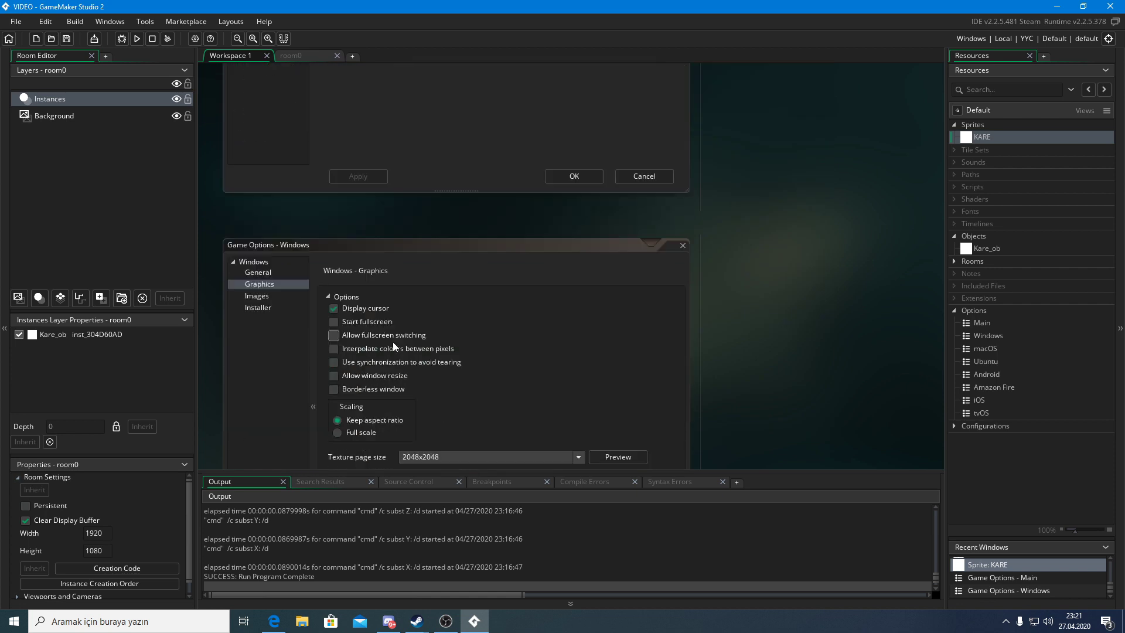
Try the texture page sizes 8192x8192 and 256x256 in the Windows graphics options
click(466, 318)
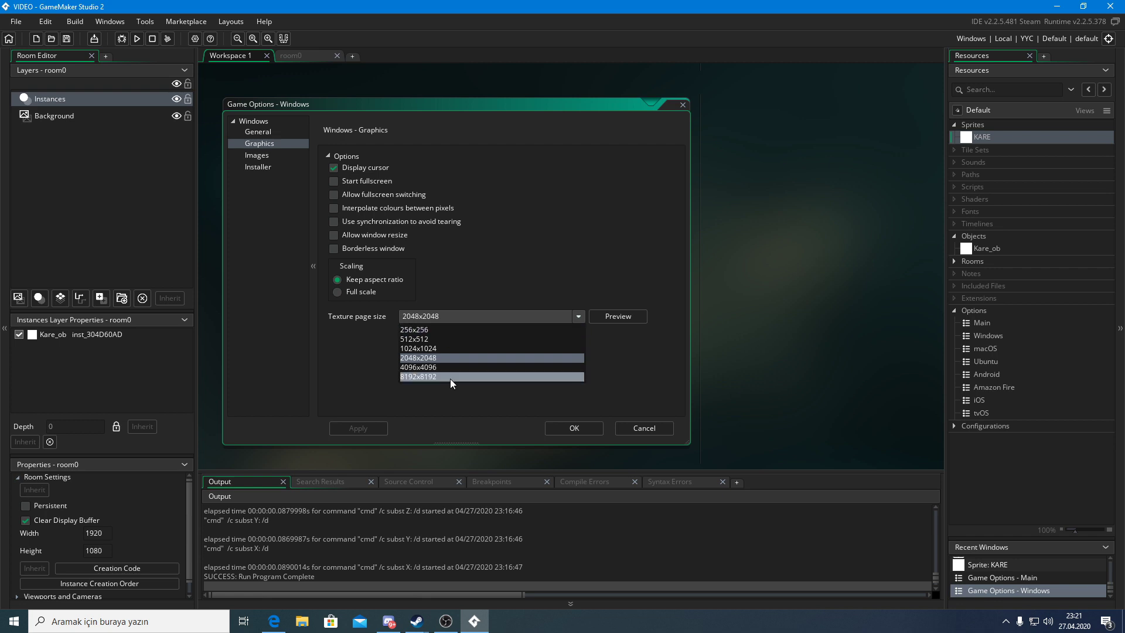
click(424, 377)
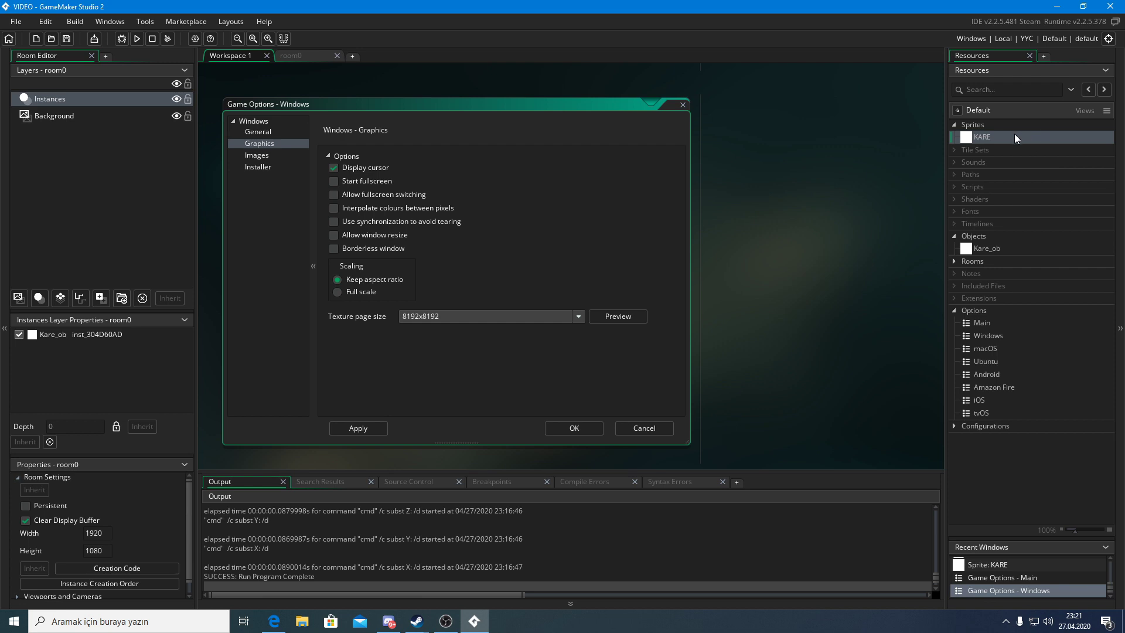
click(546, 320)
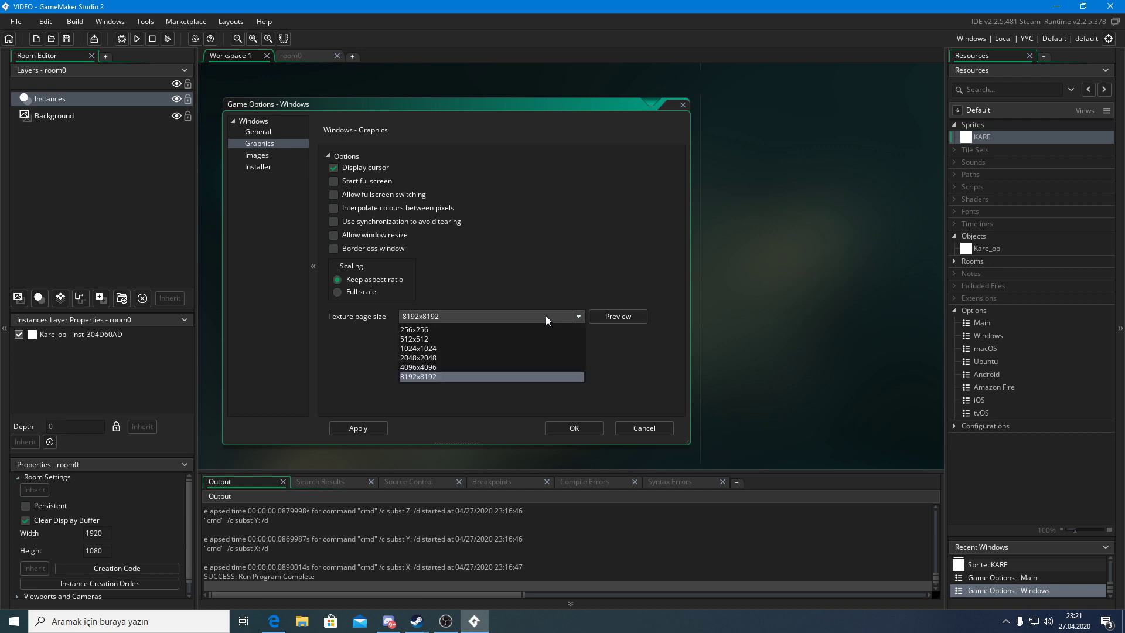
click(434, 330)
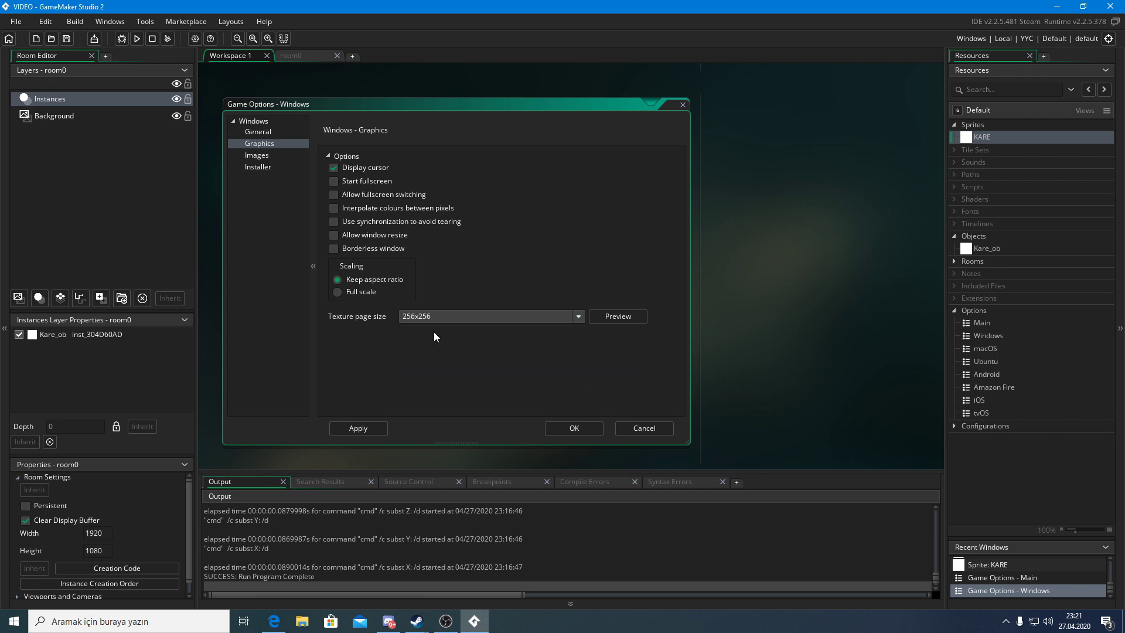
Set the Windows texture page size to 4096x4096
click(565, 316)
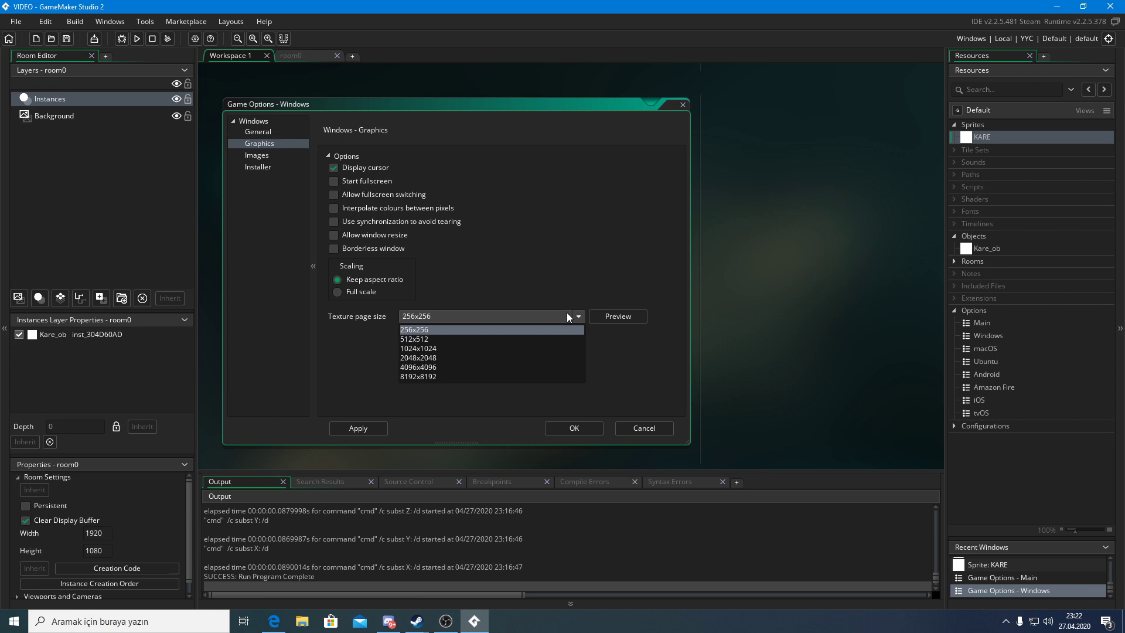
click(564, 315)
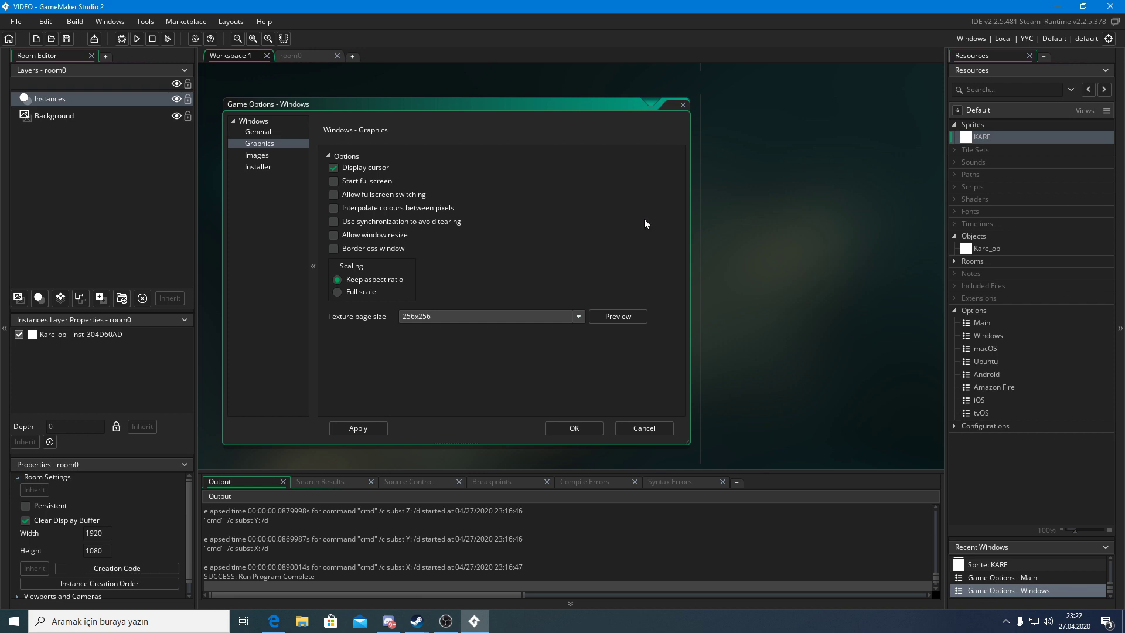
click(418, 314)
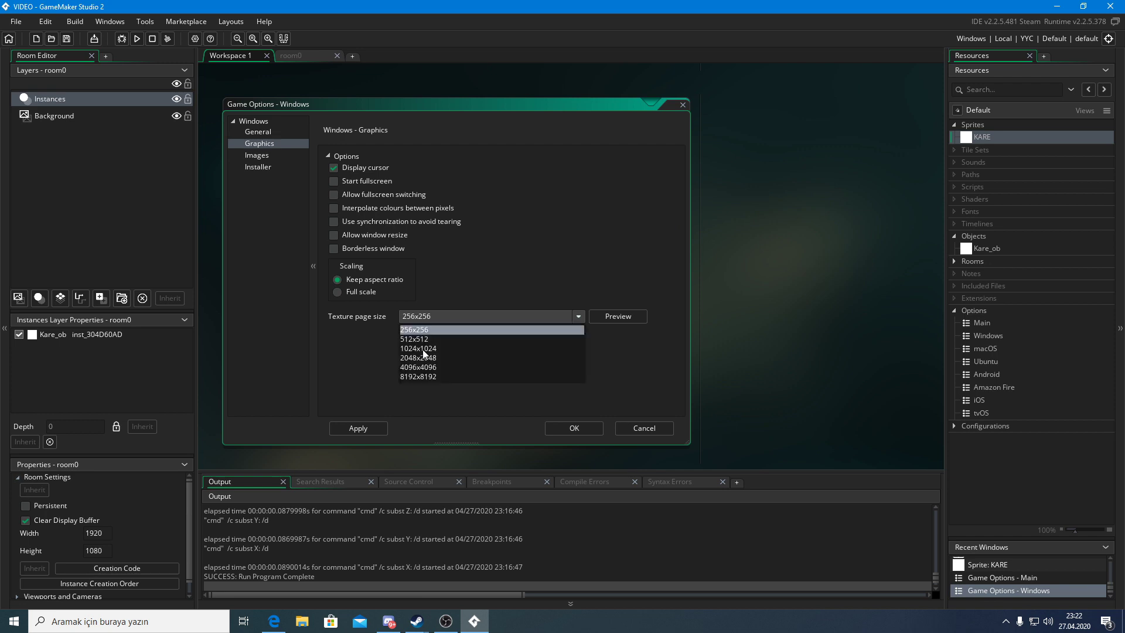
click(417, 367)
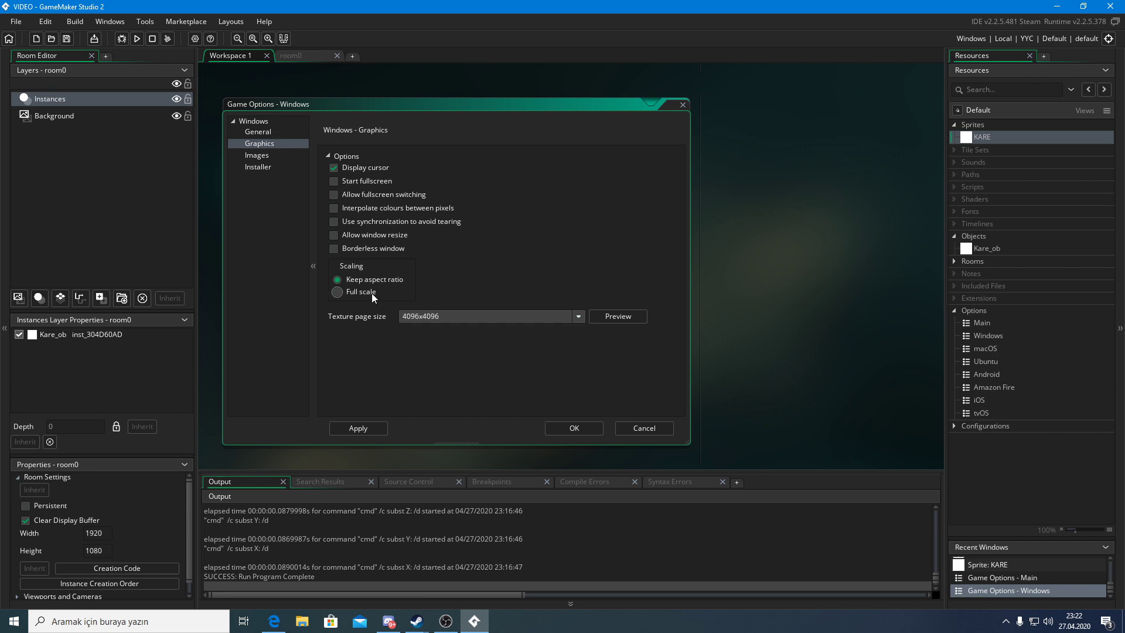
View room0, return to the Windows graphics options, and test-run the game in a window before closing it
click(309, 56)
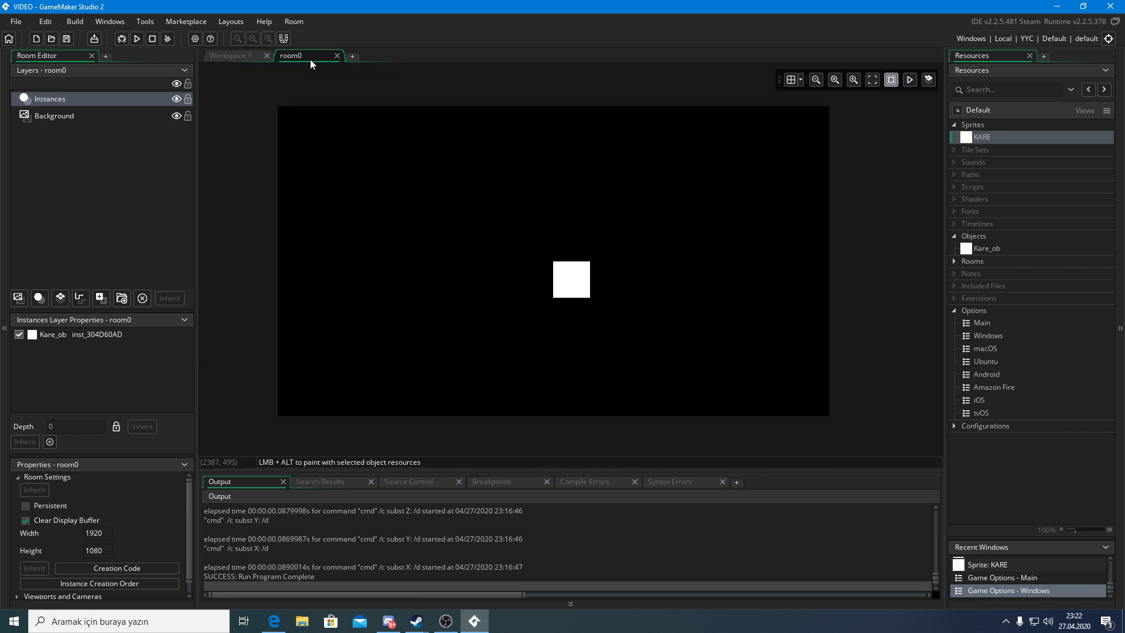
click(222, 58)
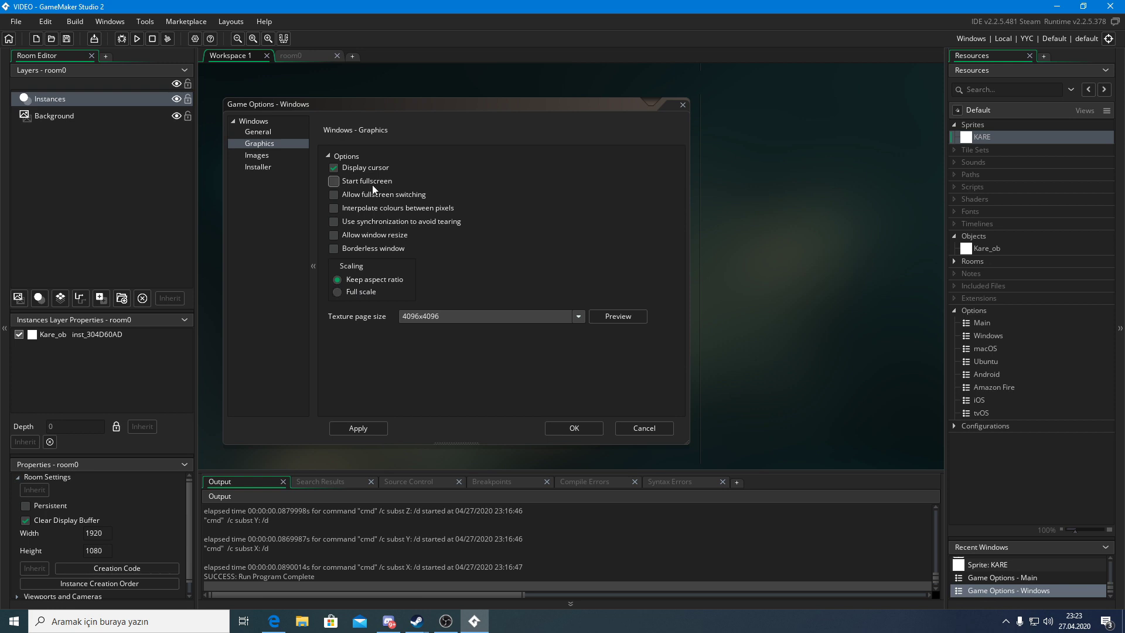
click(138, 38)
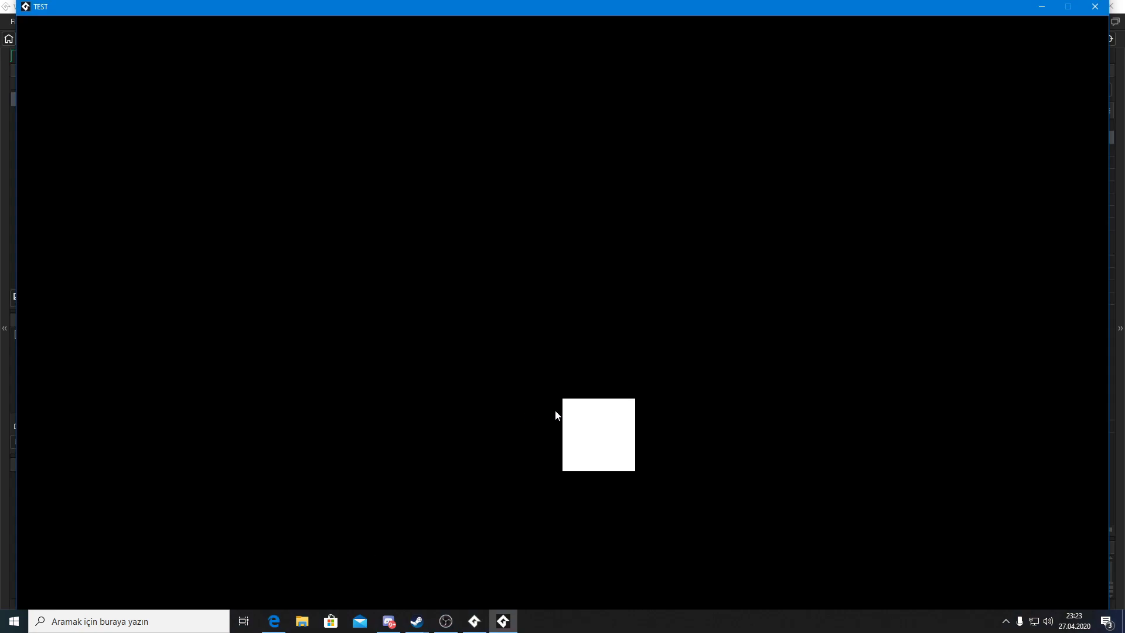
click(1091, 11)
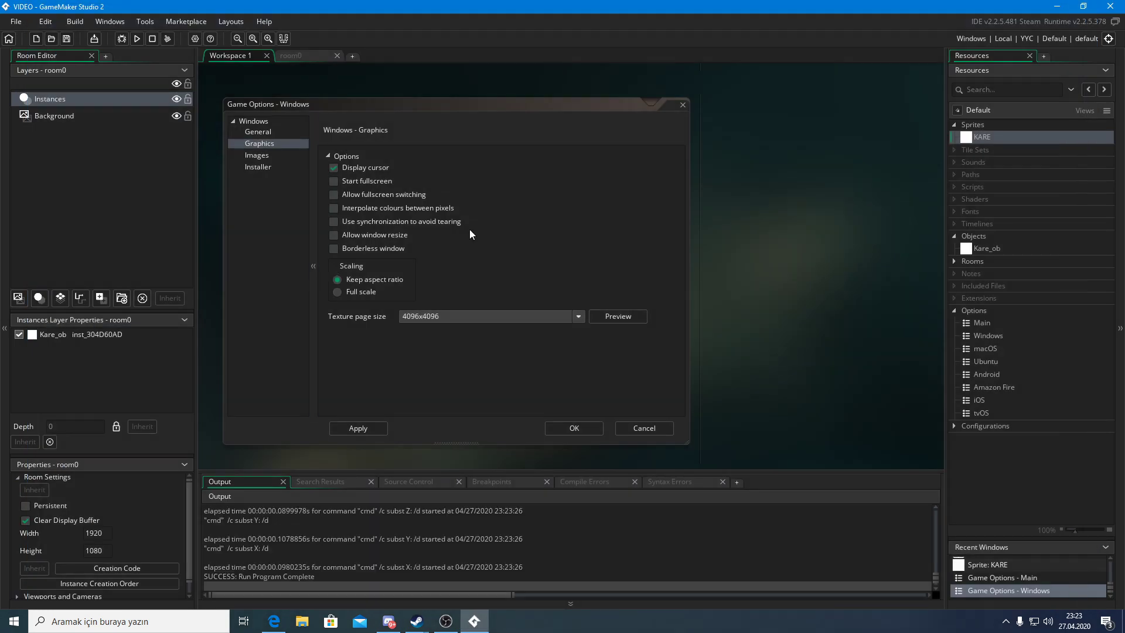
Enable Start fullscreen, apply the change, and test-run the game by moving the white square left and up
click(362, 181)
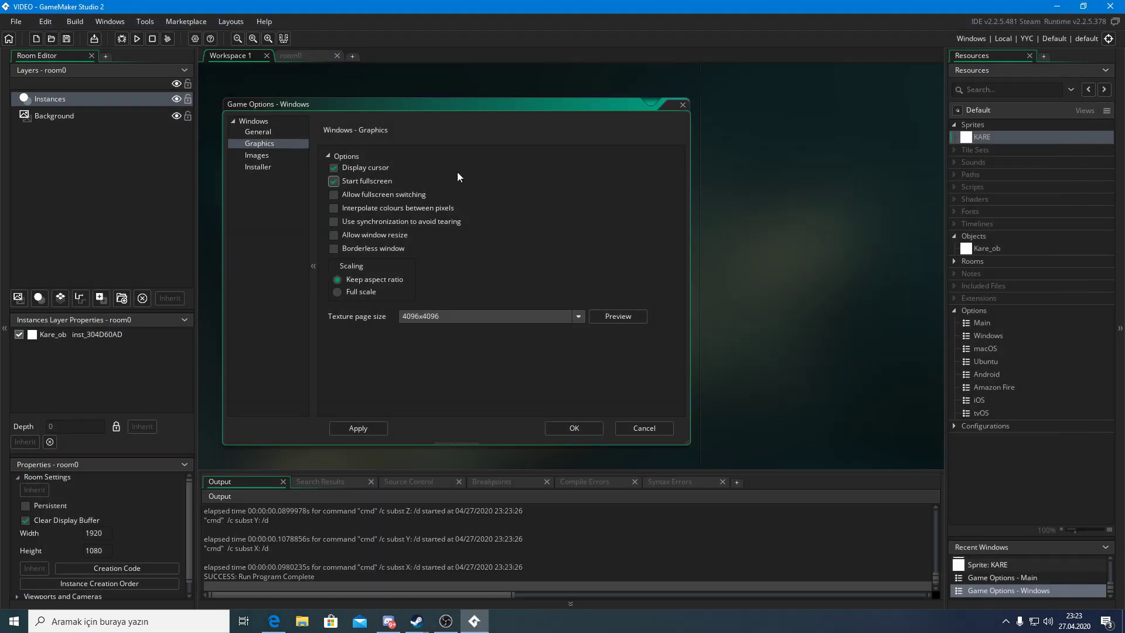
click(383, 425)
click(137, 39)
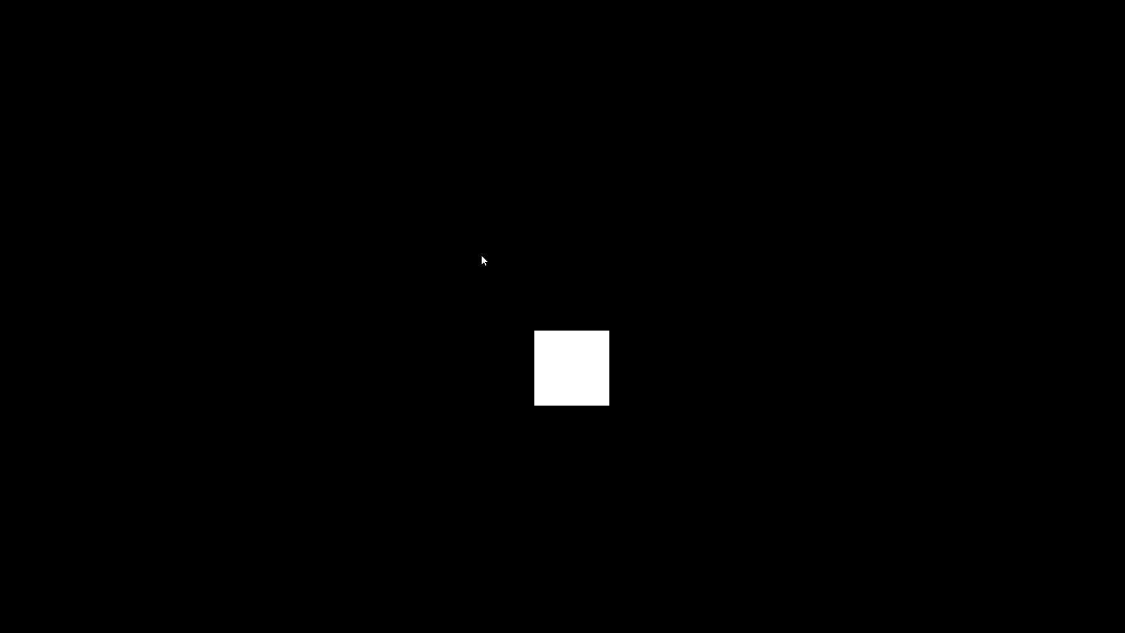
key(Left)
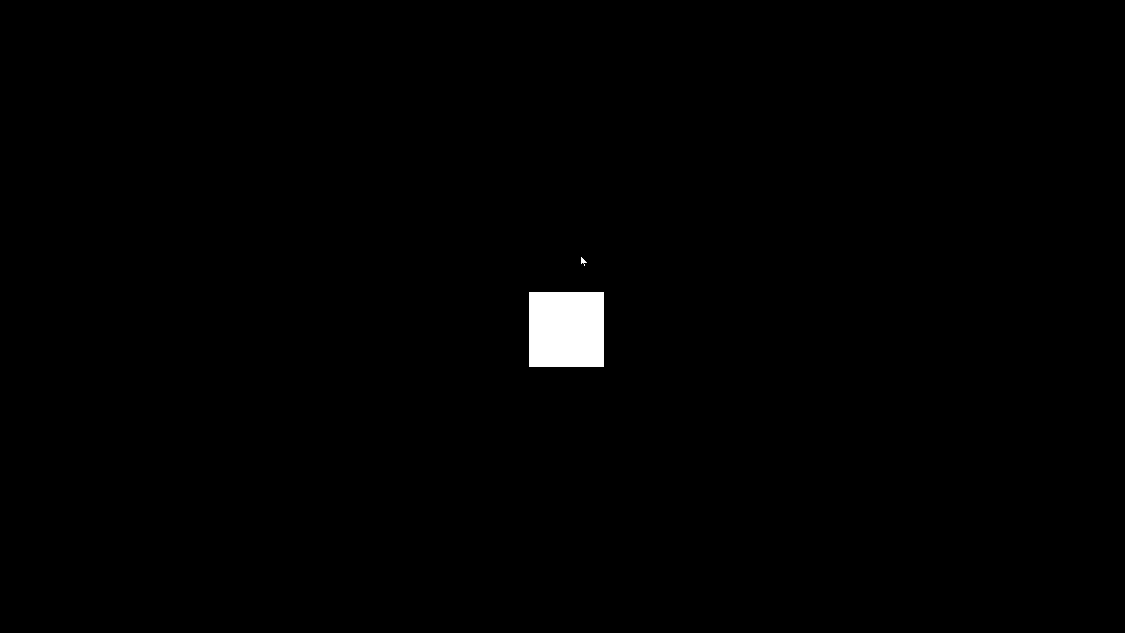
key(Up)
key(Up)
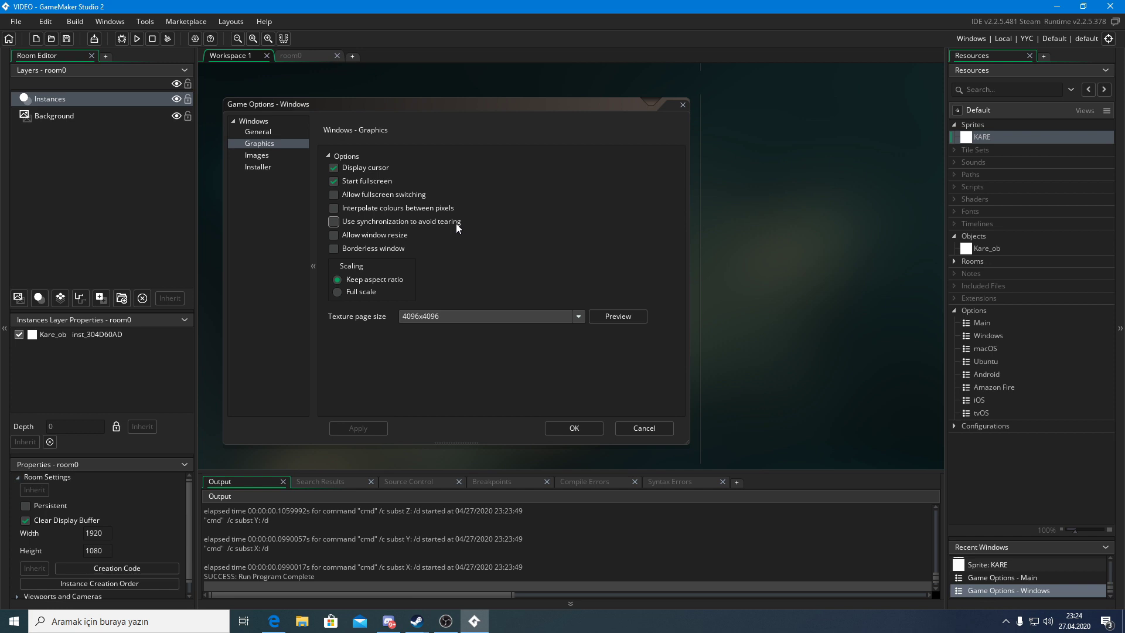
Enable Use synchronization to avoid tearing and look through the Windows image and installer options
click(419, 225)
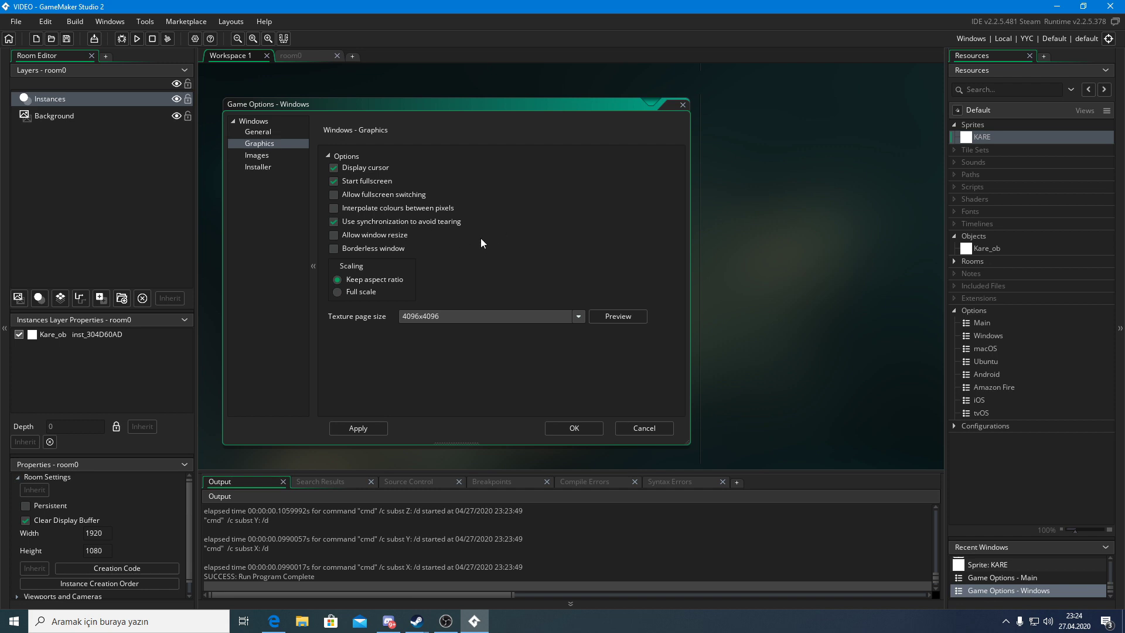
click(279, 167)
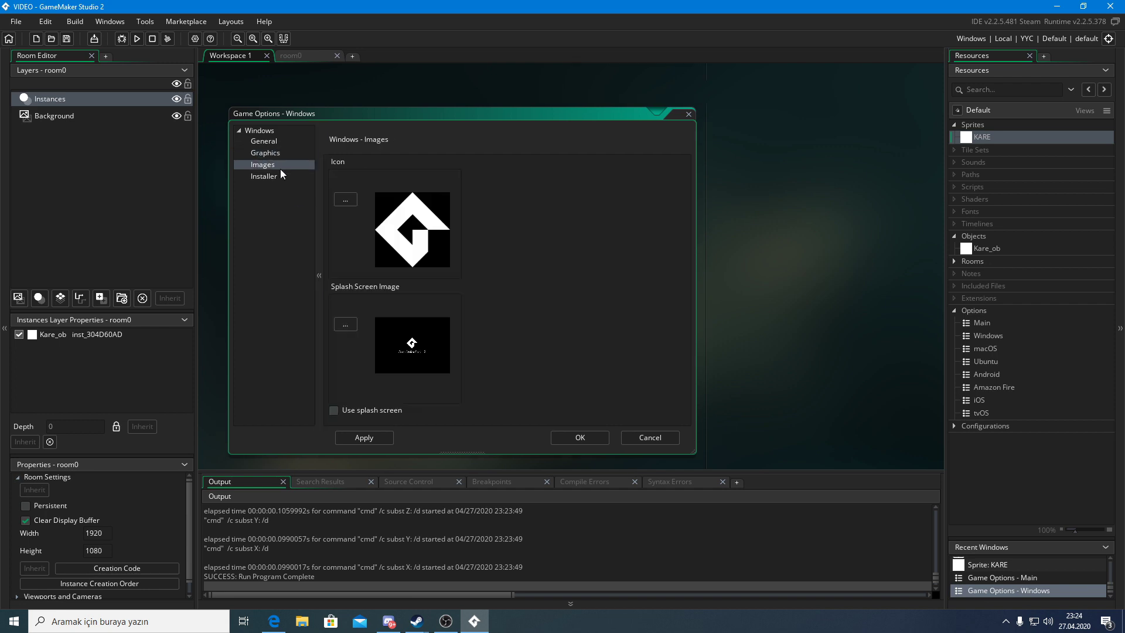
click(274, 177)
click(280, 166)
Try the Use splash screen option by applying it, test-running the game, and quitting the run
click(373, 411)
click(378, 441)
click(137, 38)
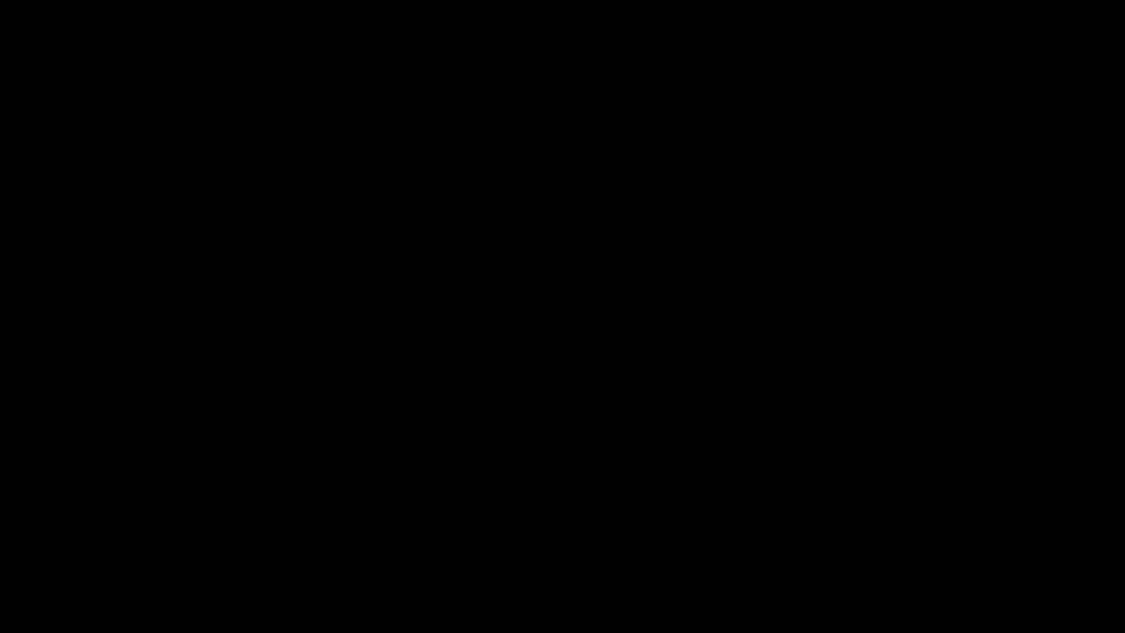
key(Escape)
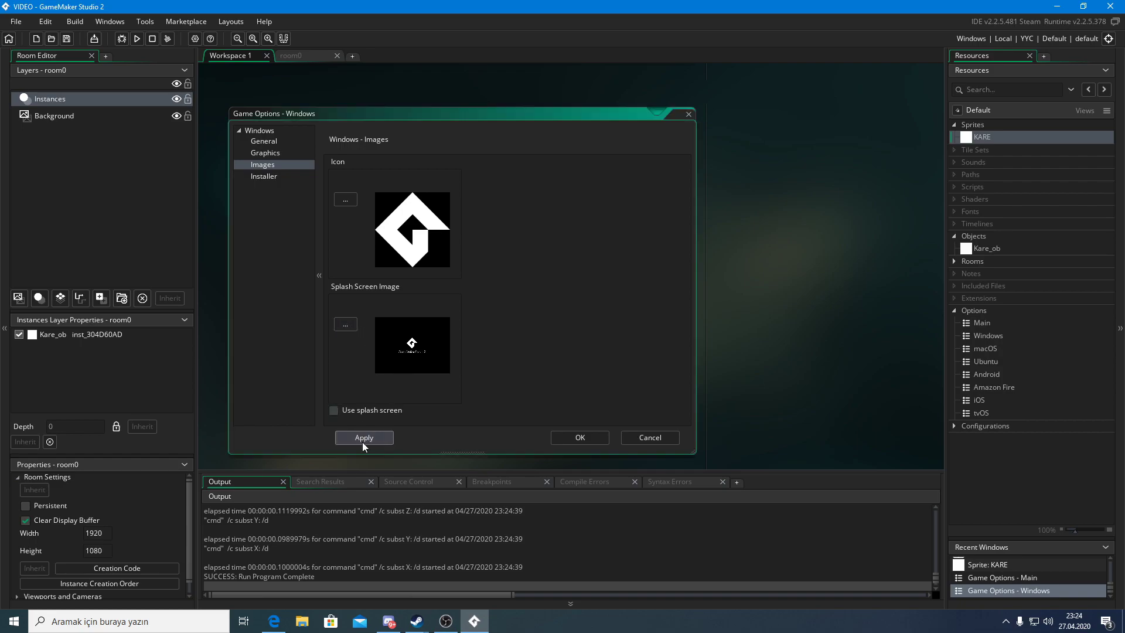
Review the Windows installer options, widening the dialog to read the full licence agreement and NSIS script paths, and close the Windows game options
click(270, 177)
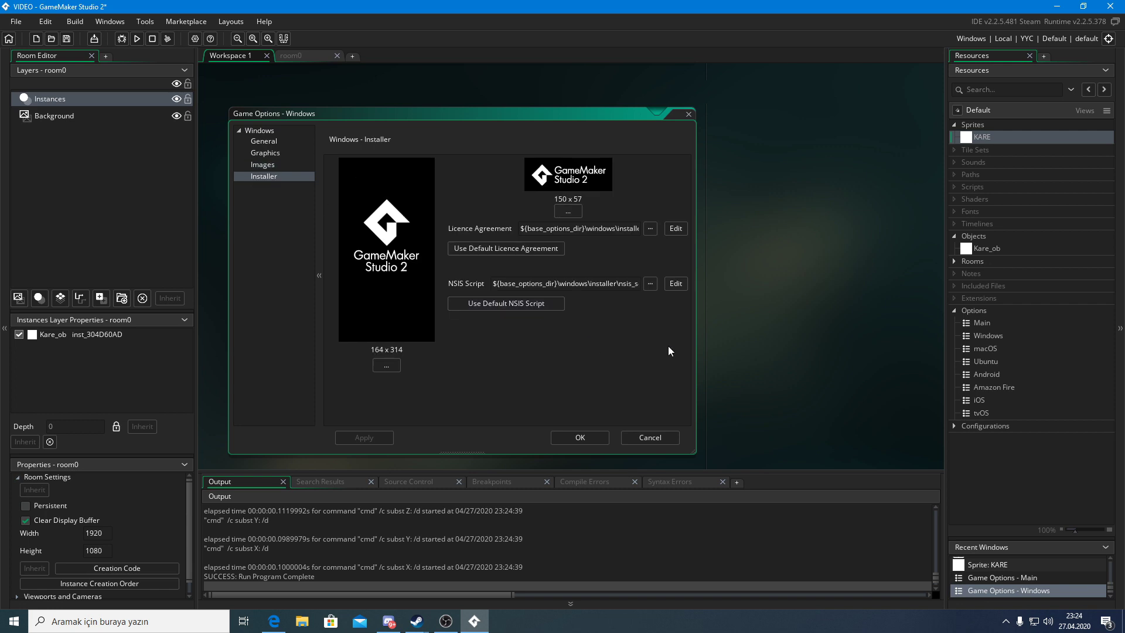
drag(695, 296, 806, 296)
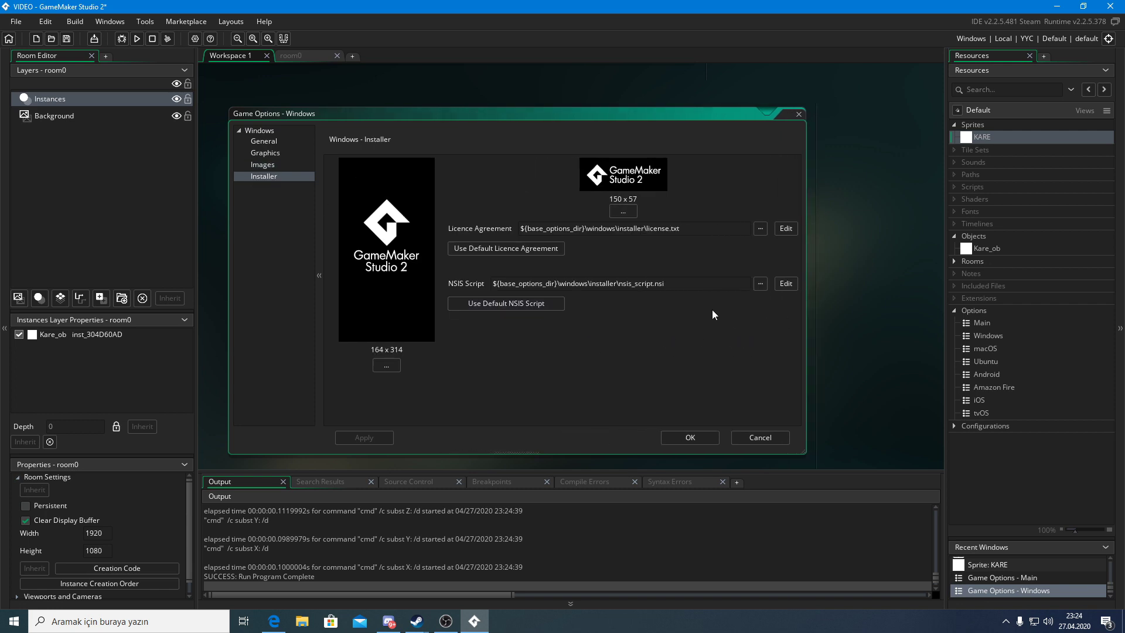
key(Home)
click(711, 231)
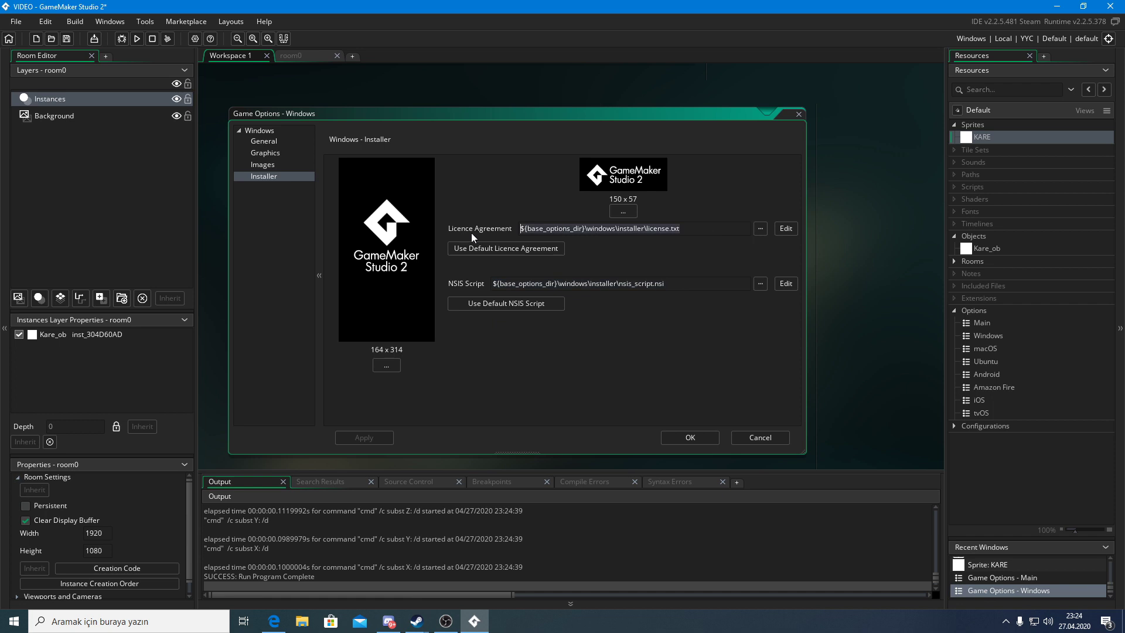
click(798, 114)
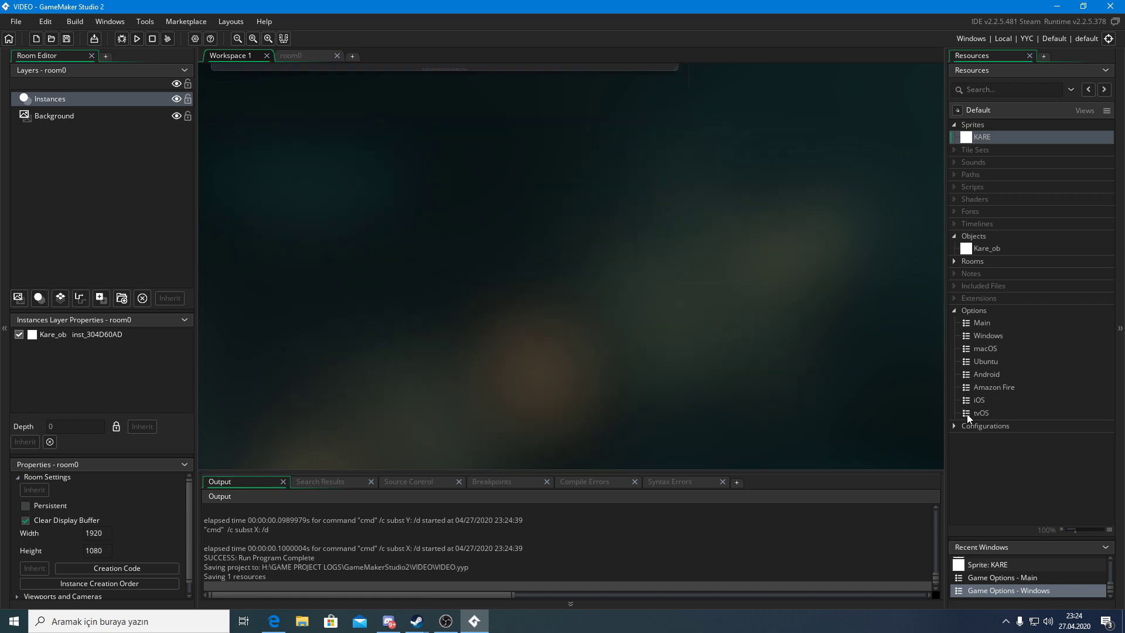
Close the main game options and return to room0
click(1084, 40)
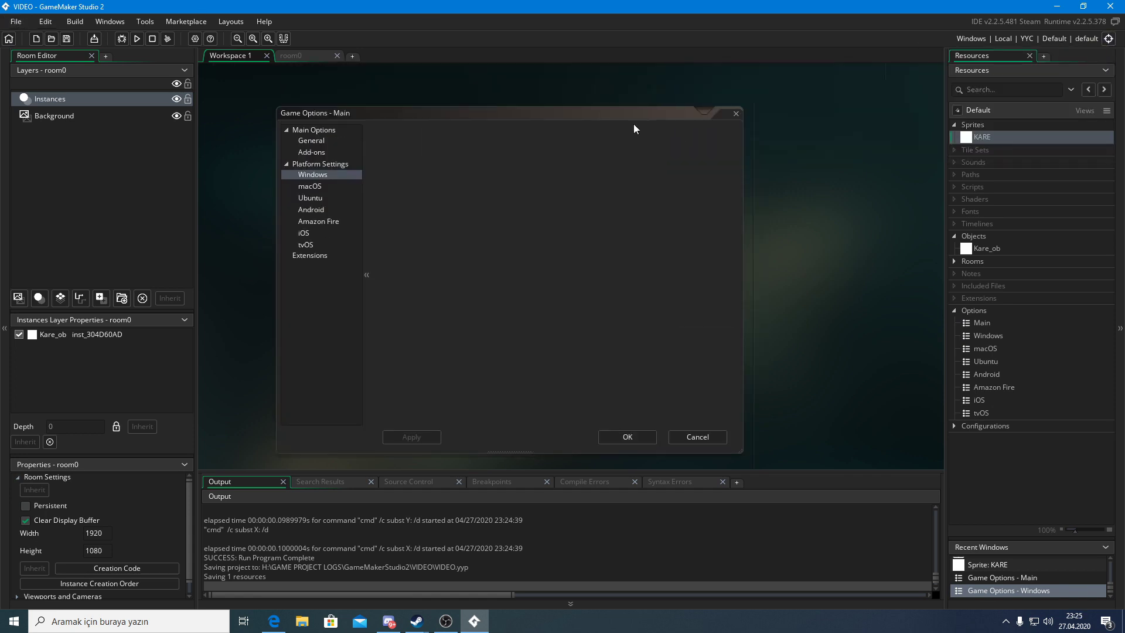
click(737, 113)
click(301, 59)
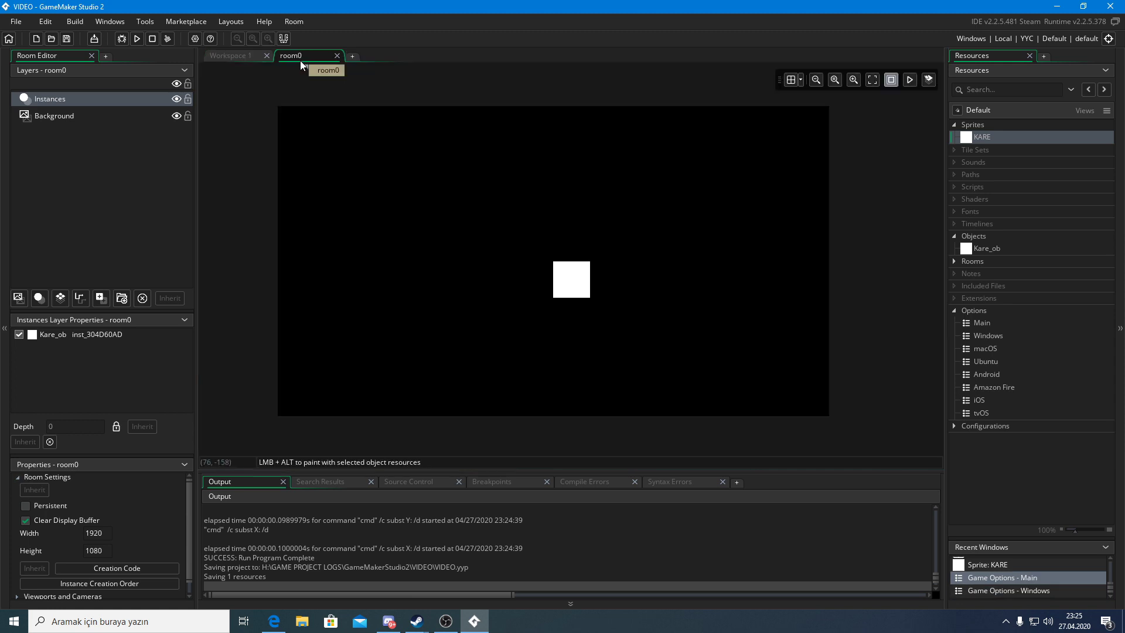
Open the Marketplace, accept its cookies, and browse the featured assets and categories
click(186, 21)
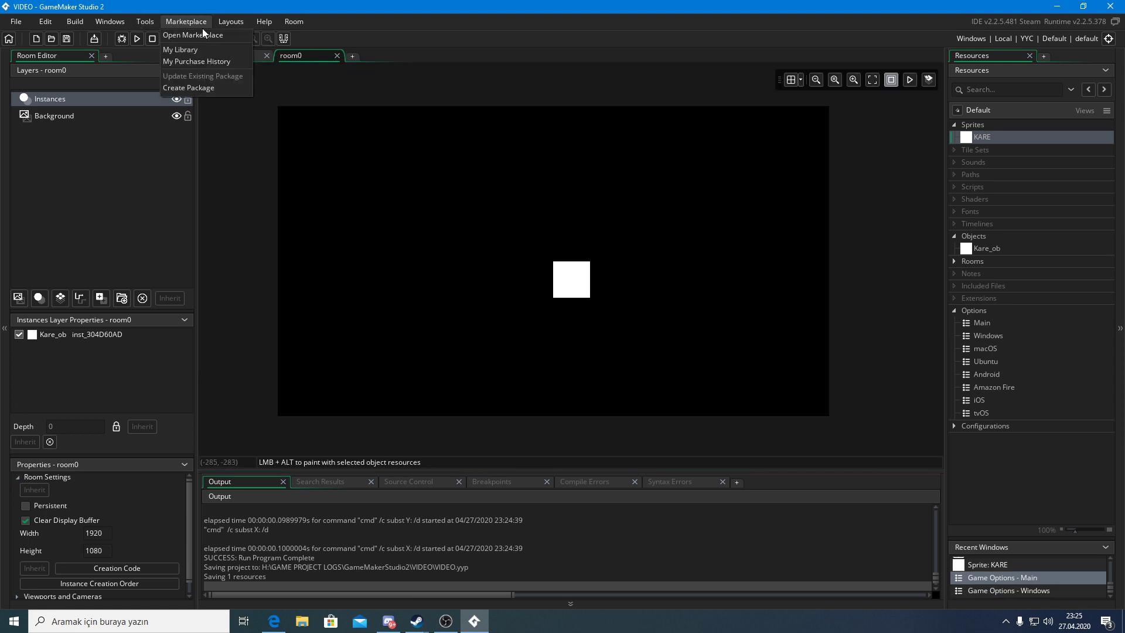
click(205, 36)
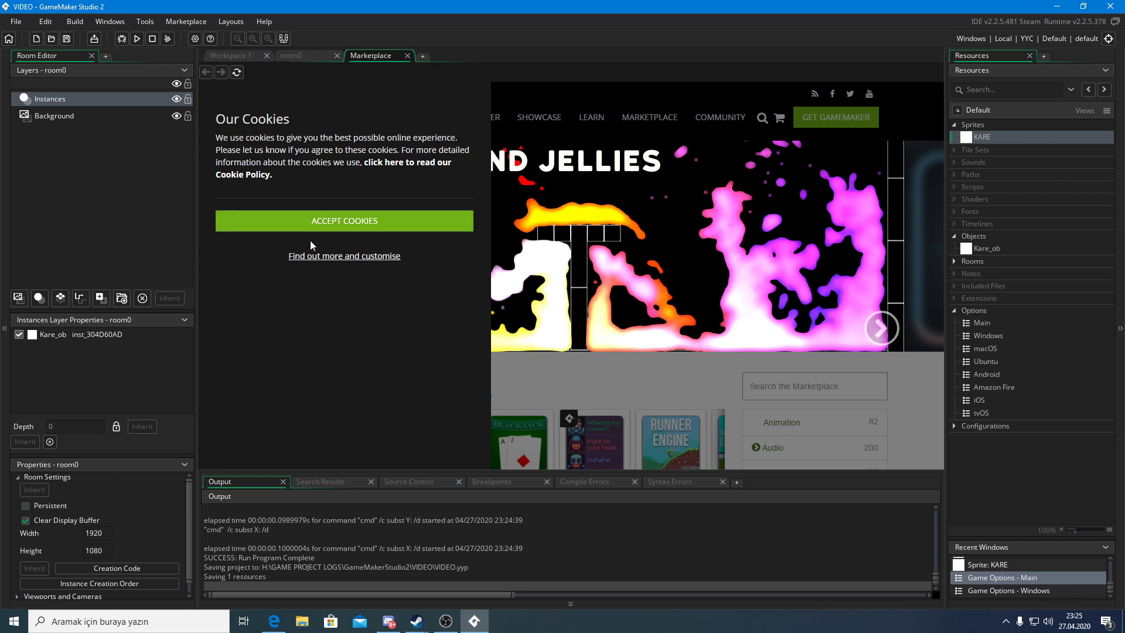
click(316, 222)
scroll(708, 404, down, 6)
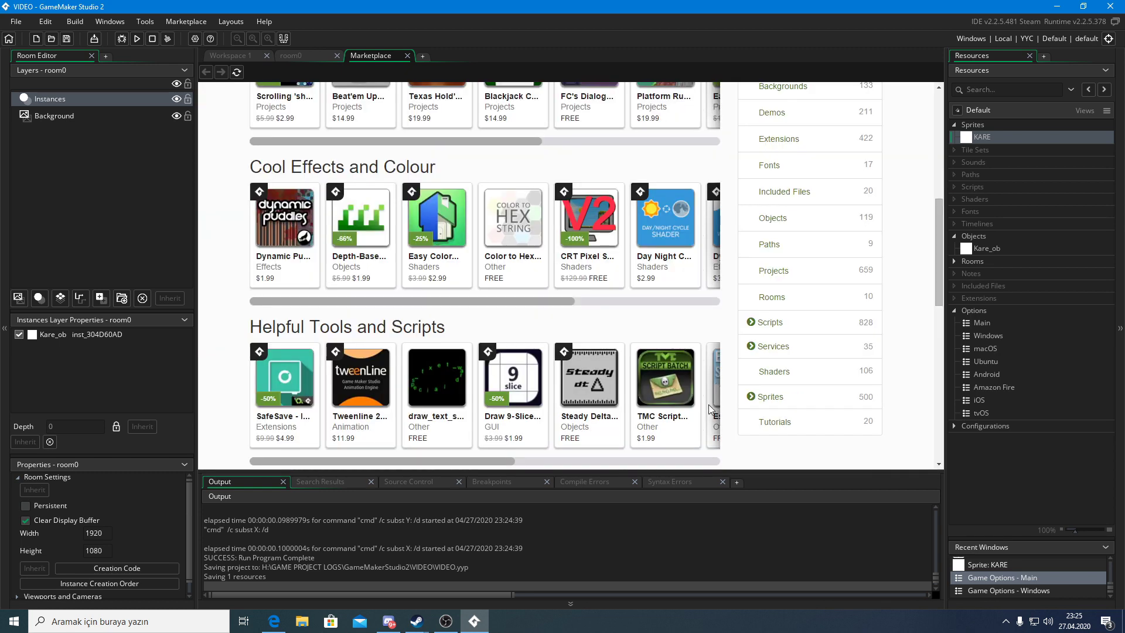
Look over the Marketplace's featured templates, effects and tools again, and close it to return to room0
scroll(537, 312, up, 4)
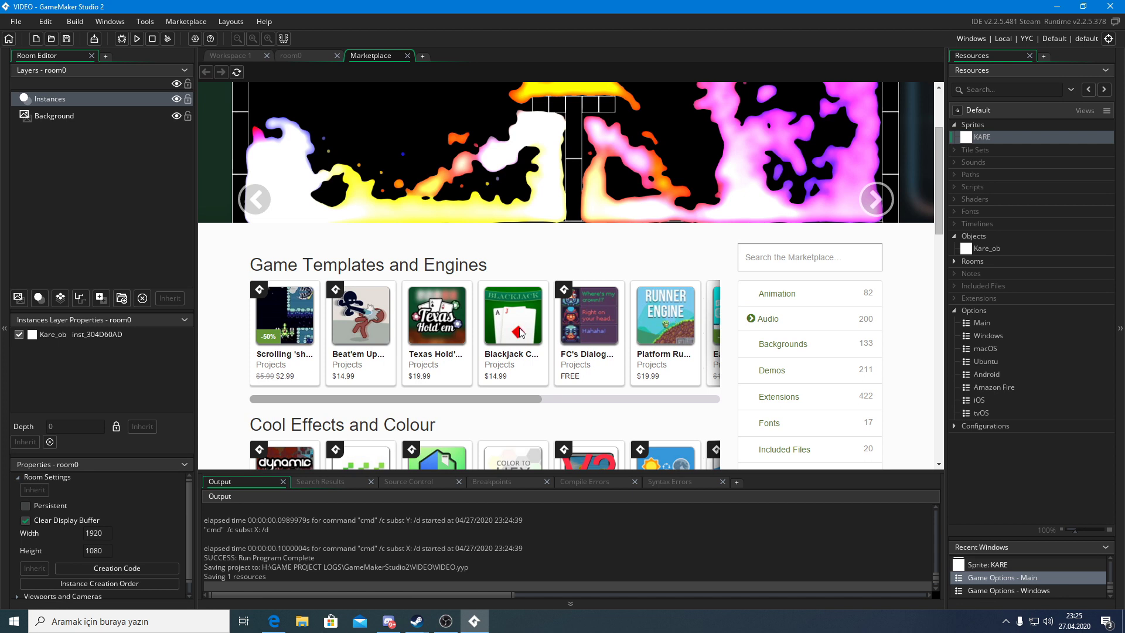
scroll(451, 328, up, 2)
scroll(733, 287, down, 6)
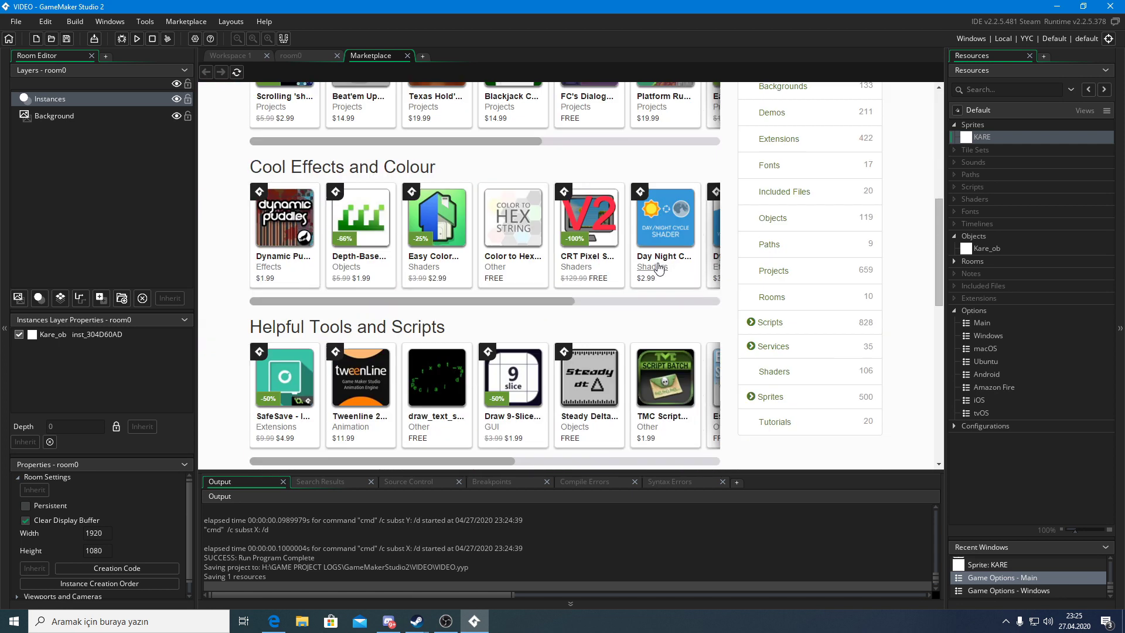
scroll(793, 310, up, 6)
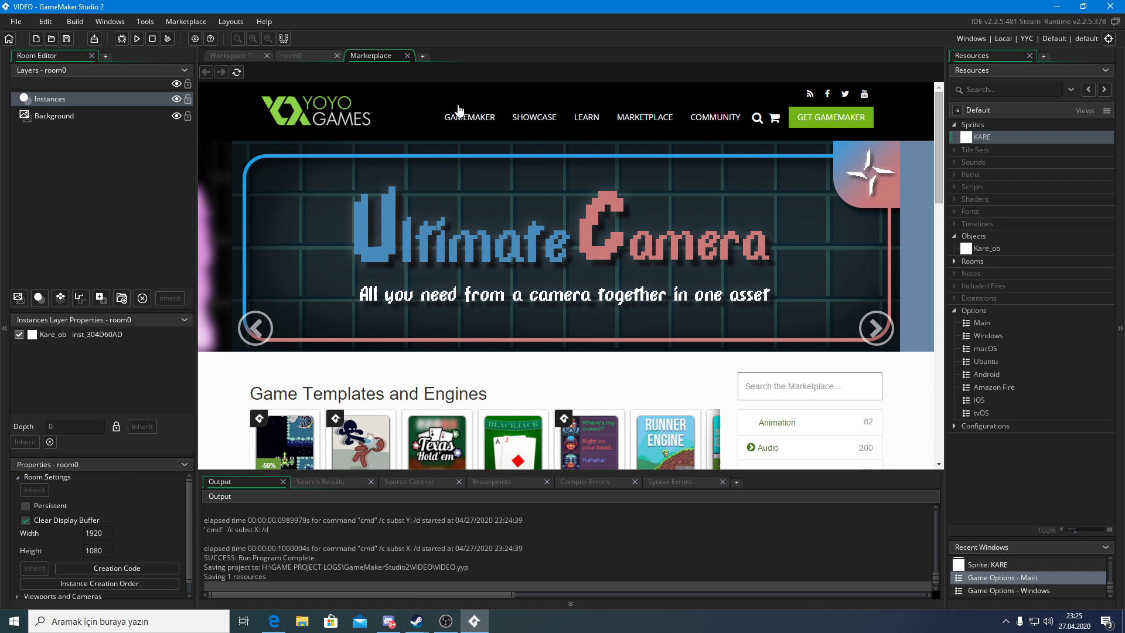
click(406, 56)
click(18, 22)
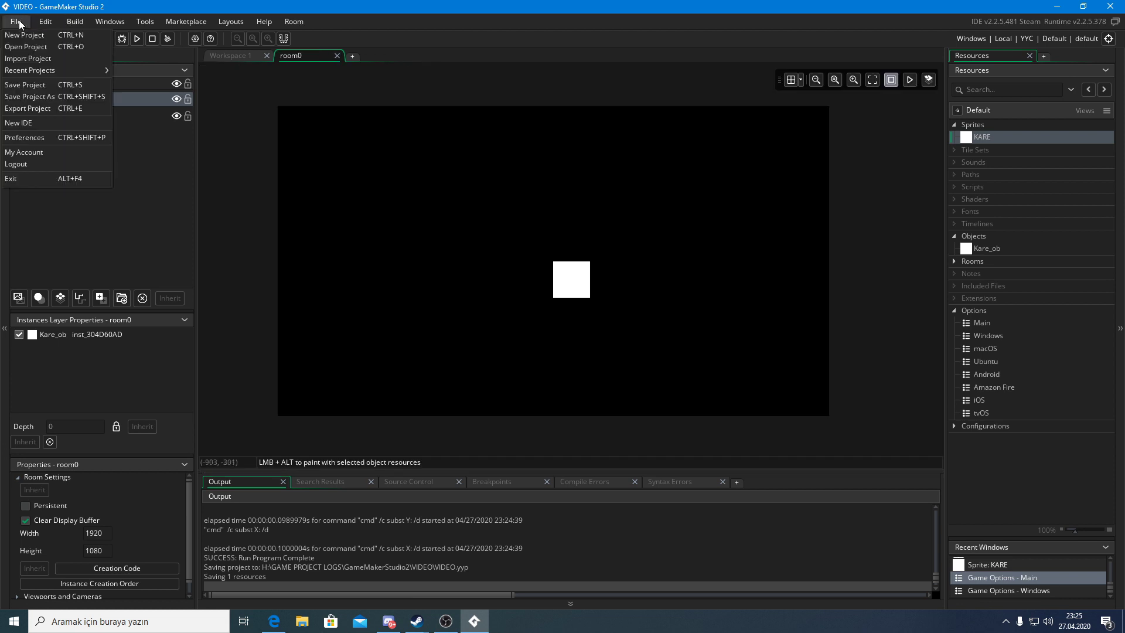
click(18, 20)
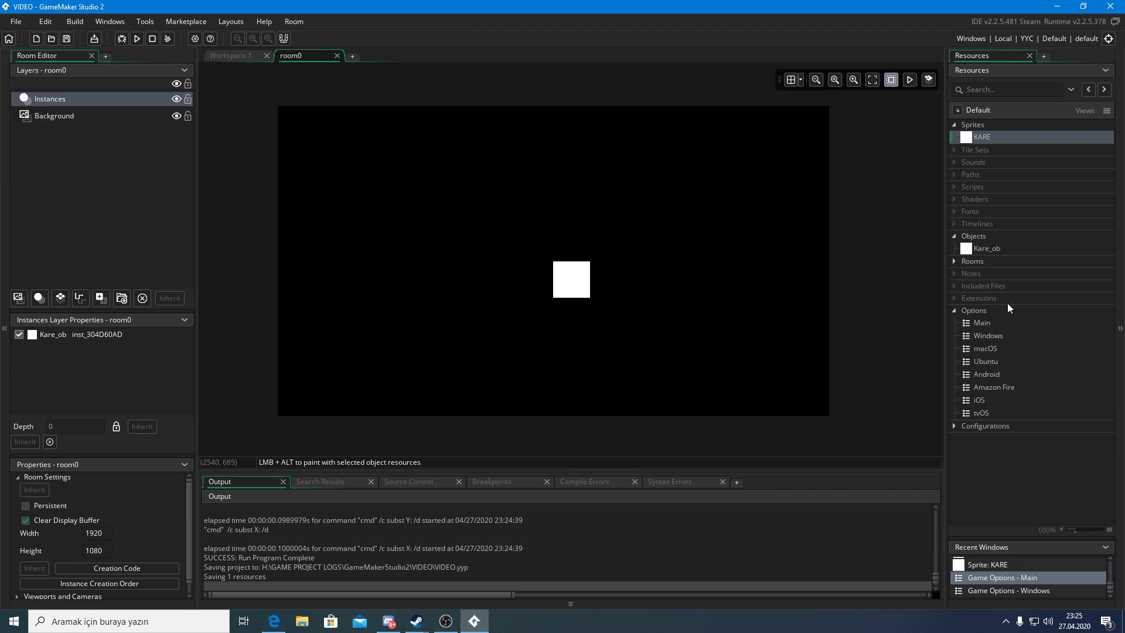
Collapse the Options group in the resource tree and select the Sounds, Timelines and Tile Sets groups one after another
click(954, 310)
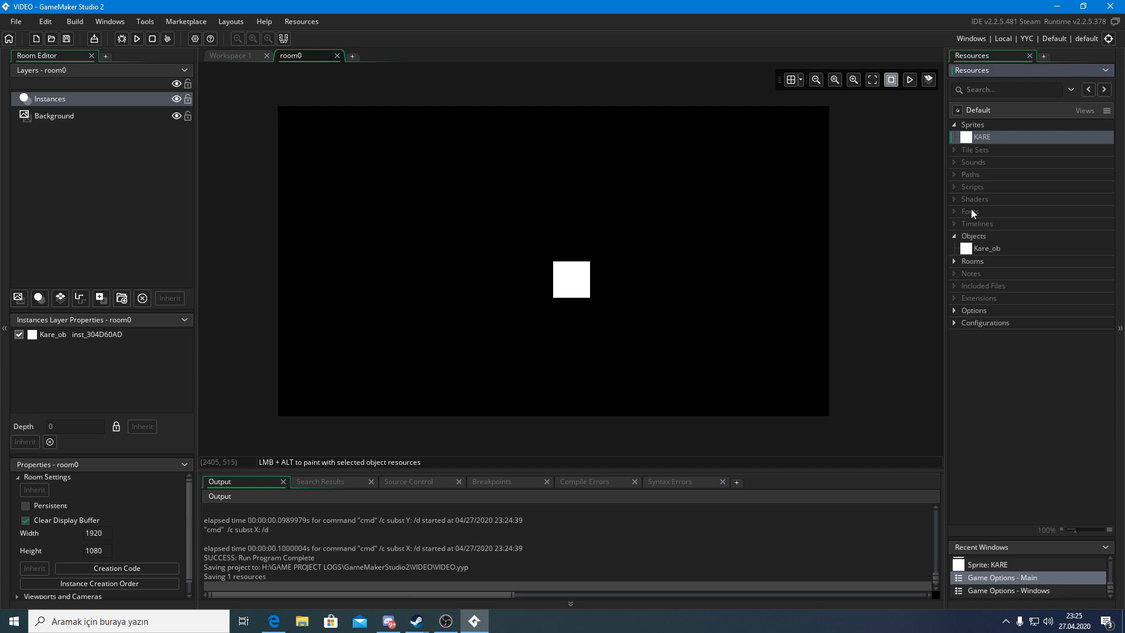
click(986, 161)
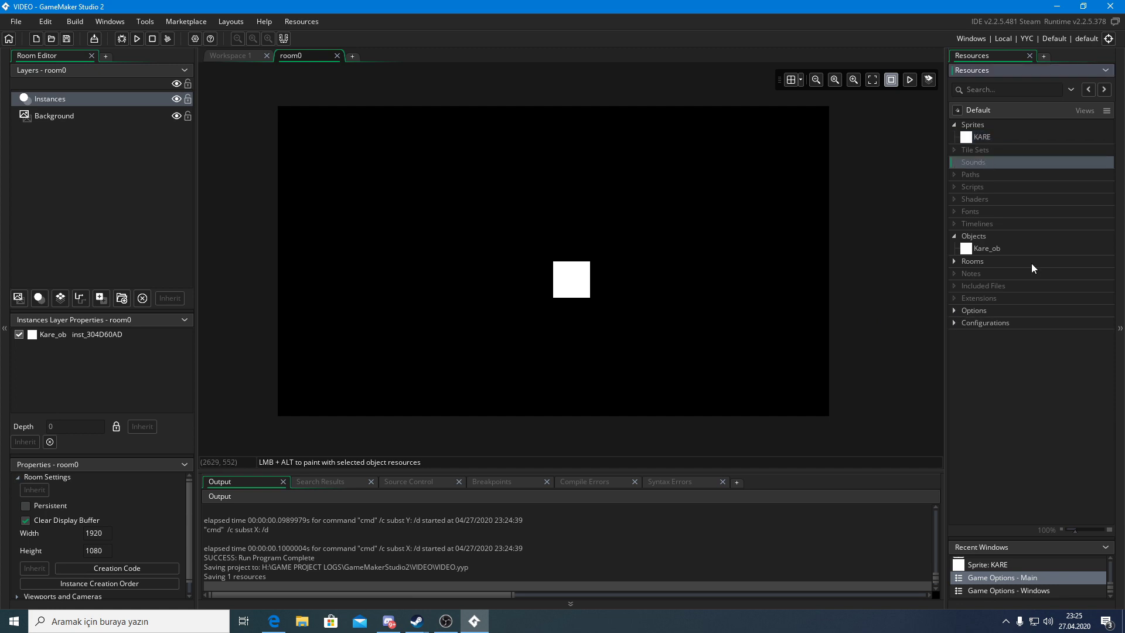
click(1004, 224)
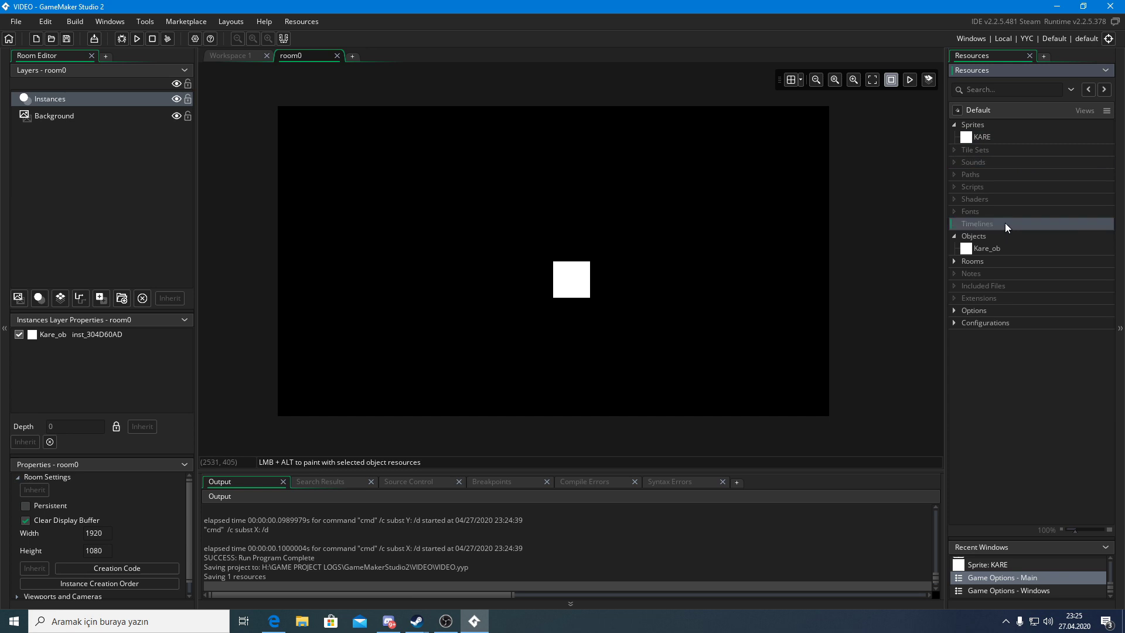
click(988, 150)
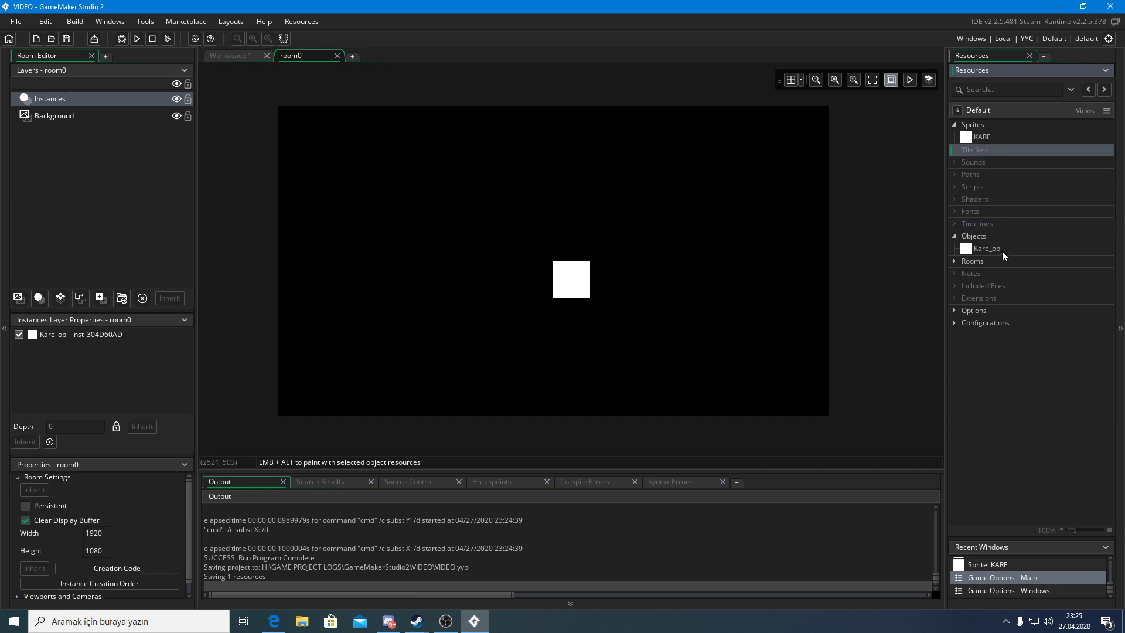